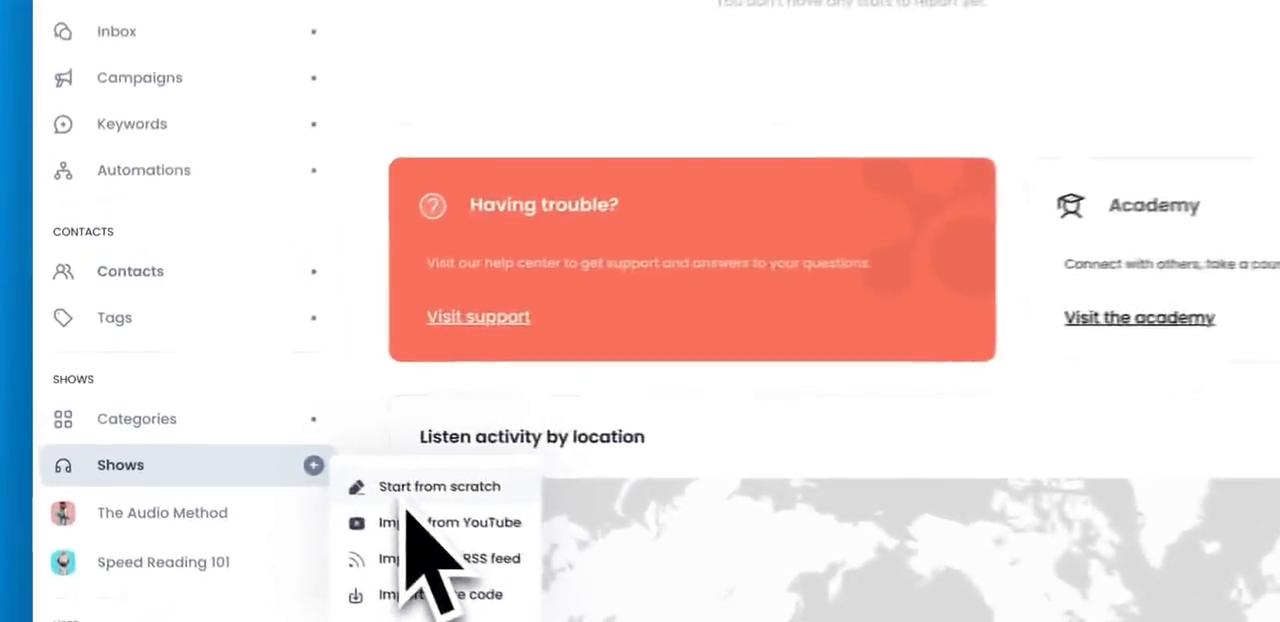
Step: Start a new show from scratch titled "The Ultimate Show" and fill in the creator's name
click(247, 436)
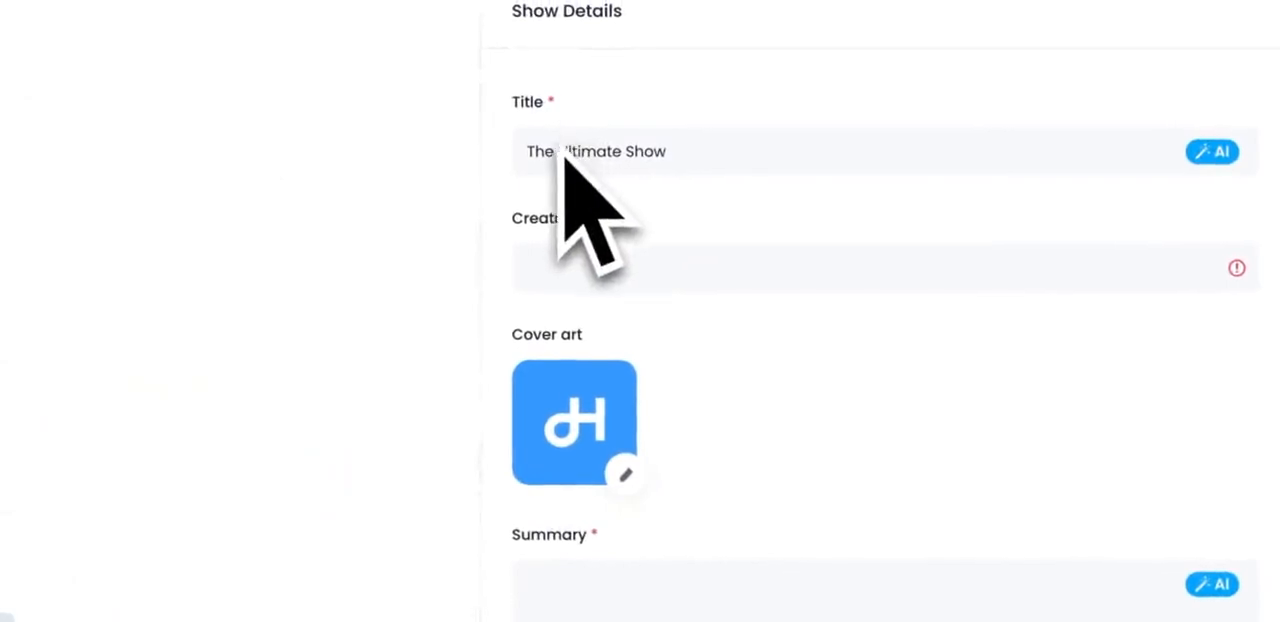
click(703, 270)
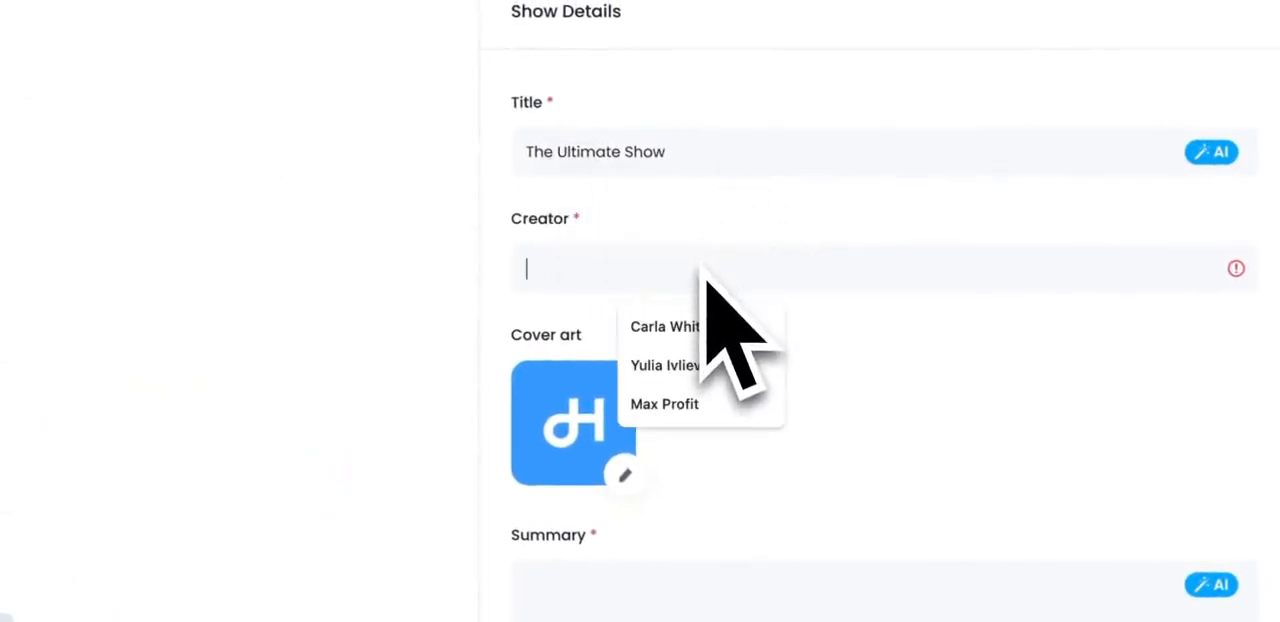
click(698, 325)
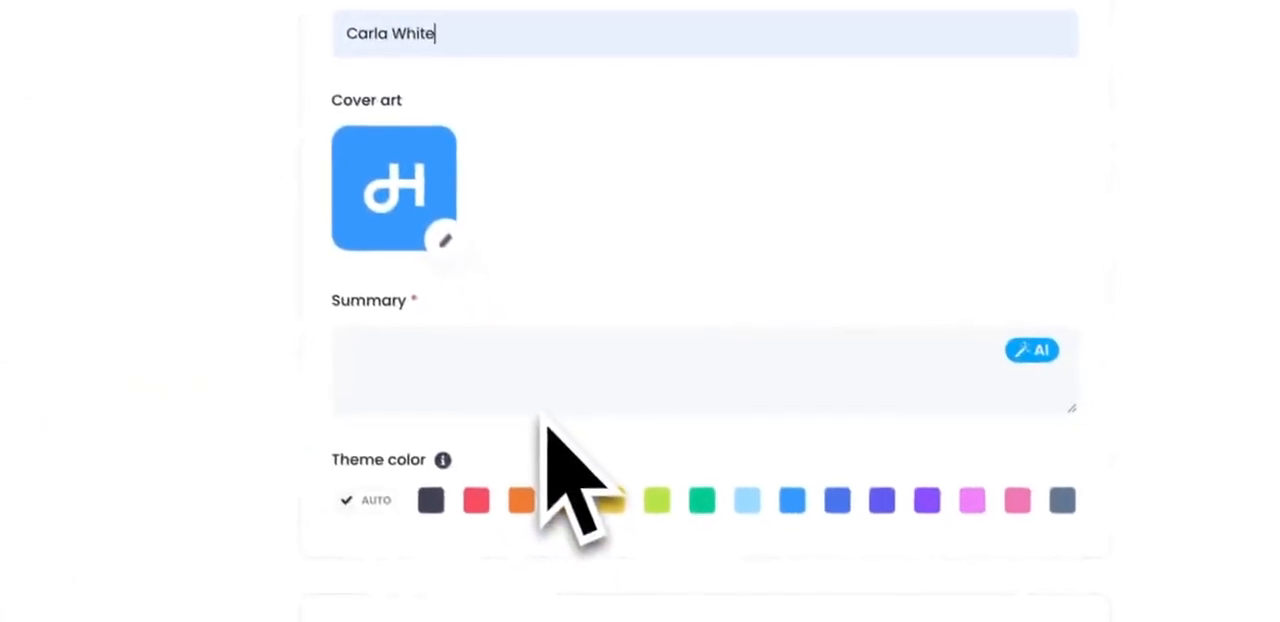
Step: Open the cover art editor and choose the light bulb icon for the show's cover
click(440, 236)
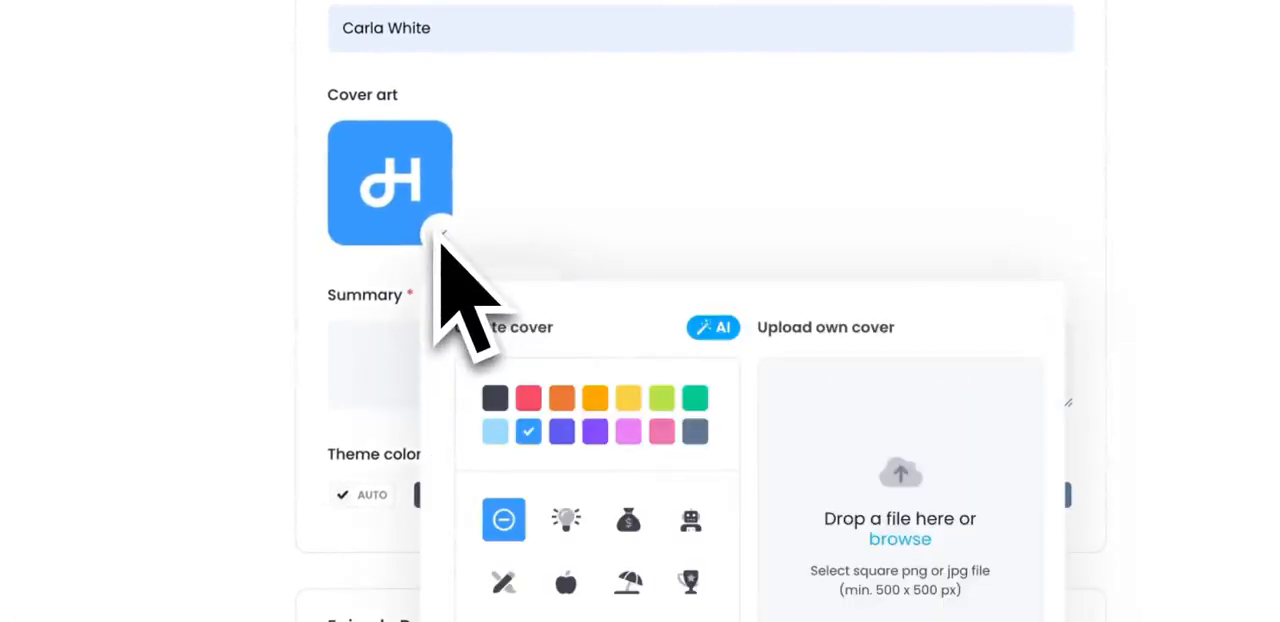
scroll(440, 240, down, 2)
click(565, 326)
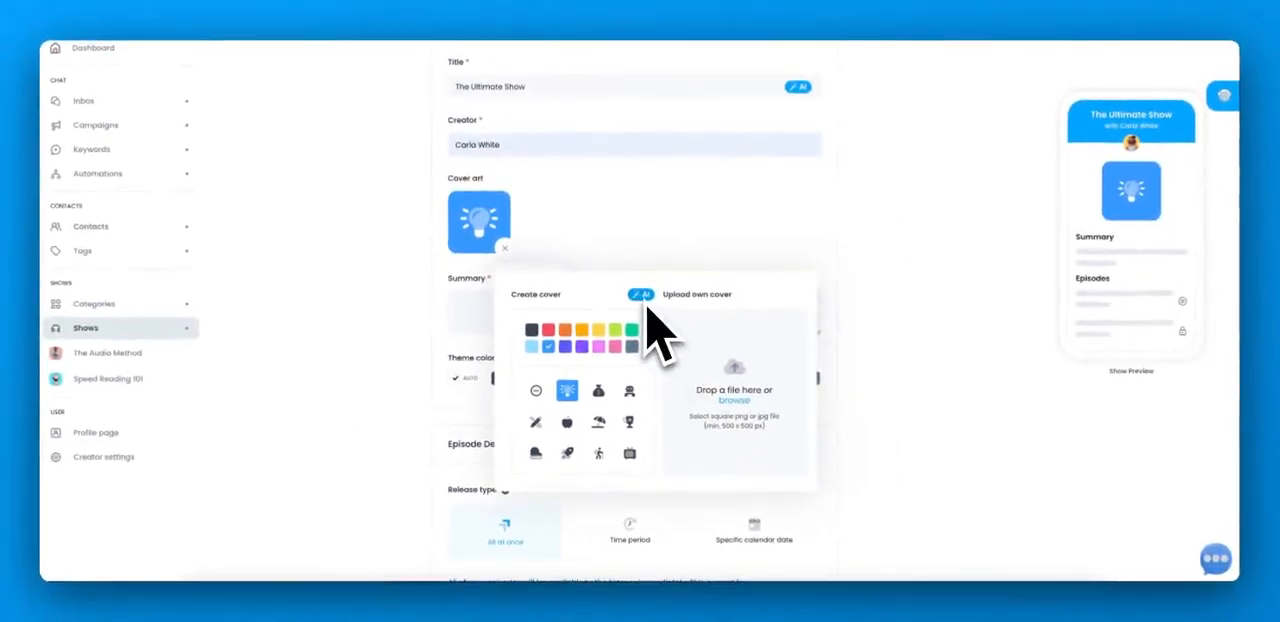
Step: Upload testuser-10.jpg from the mascot folder as the show's own cover art
click(734, 400)
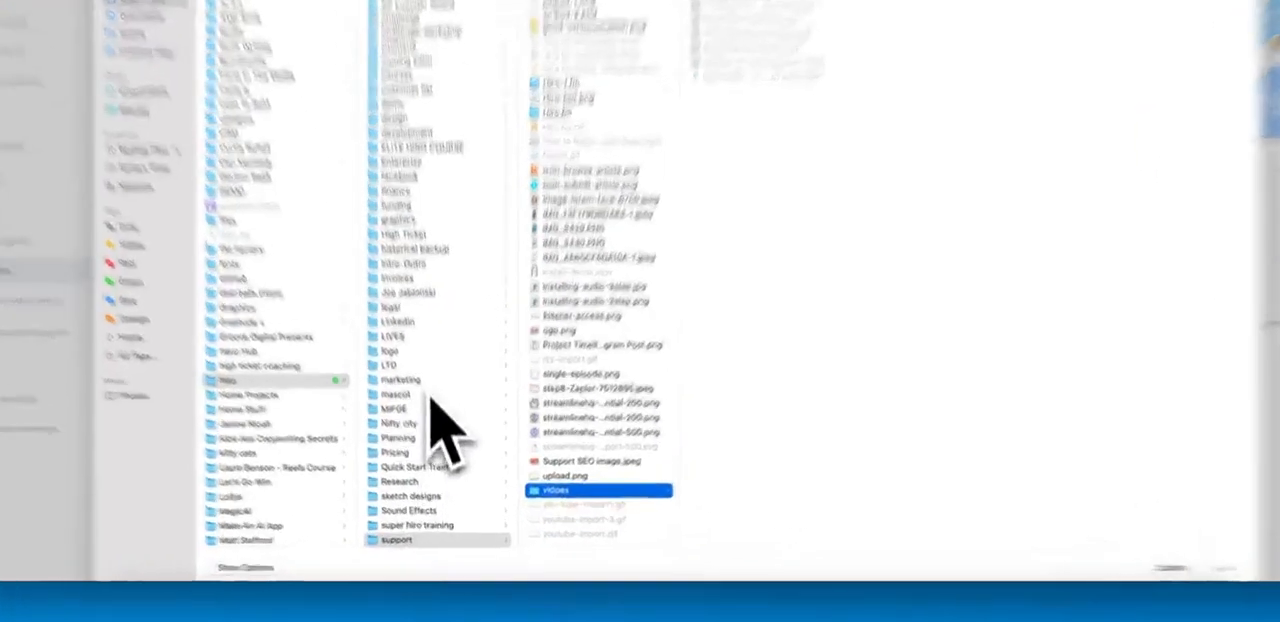
click(413, 429)
scroll(610, 275, down, 10)
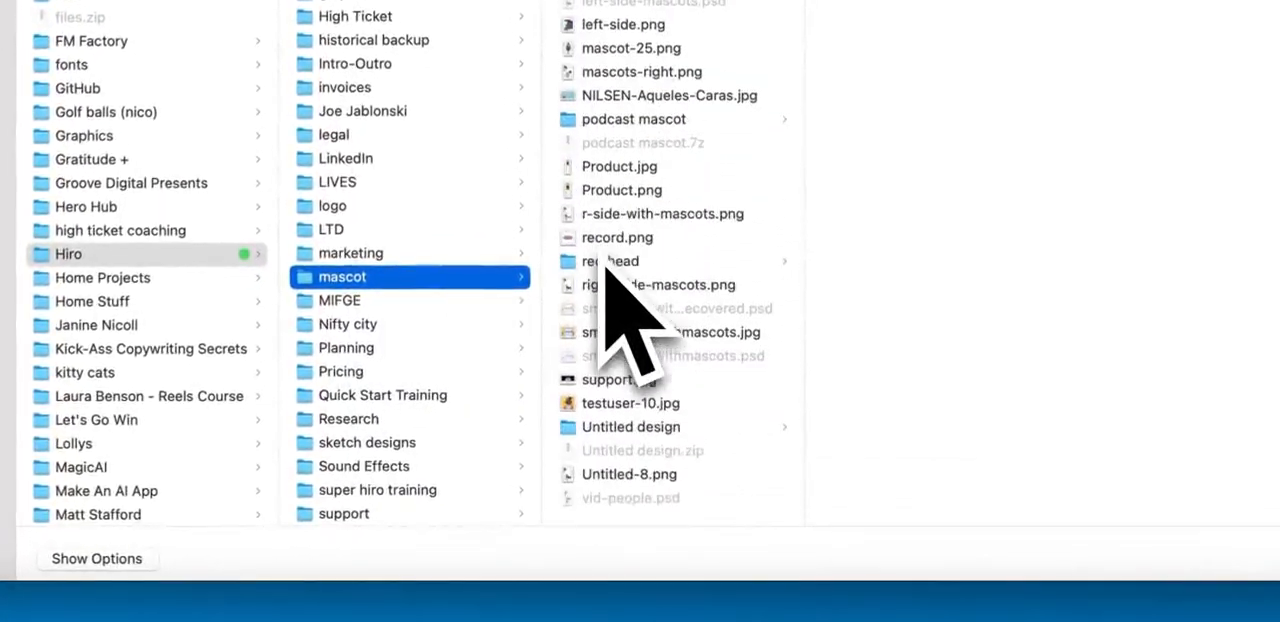
click(624, 405)
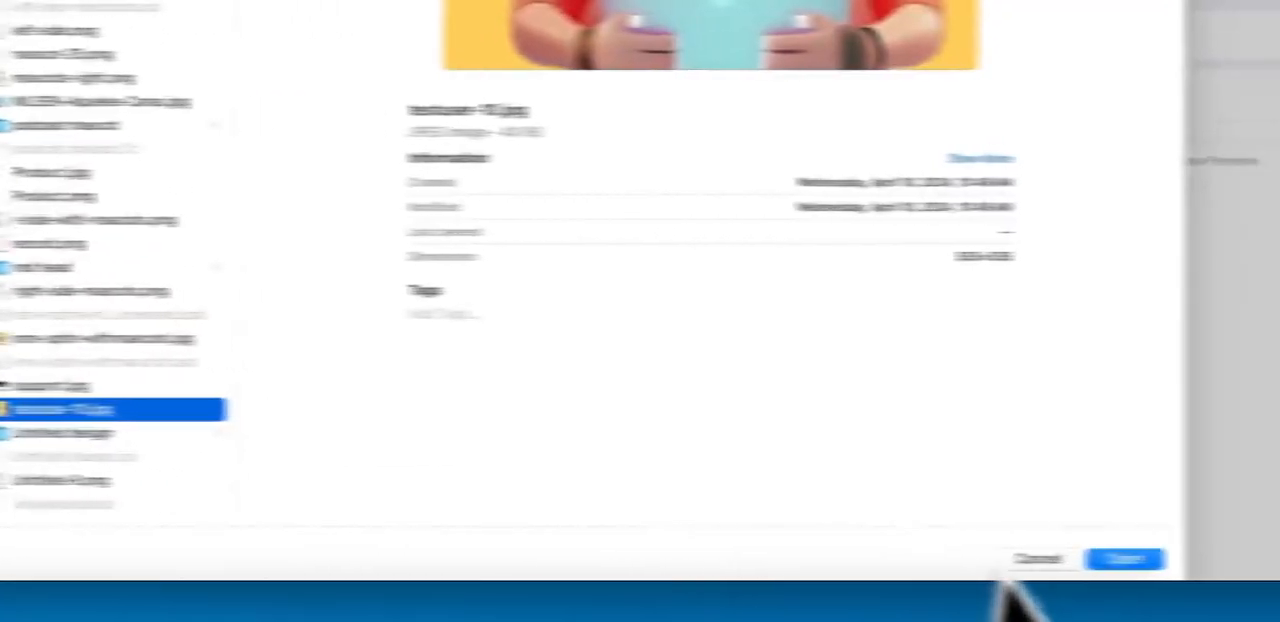
click(955, 560)
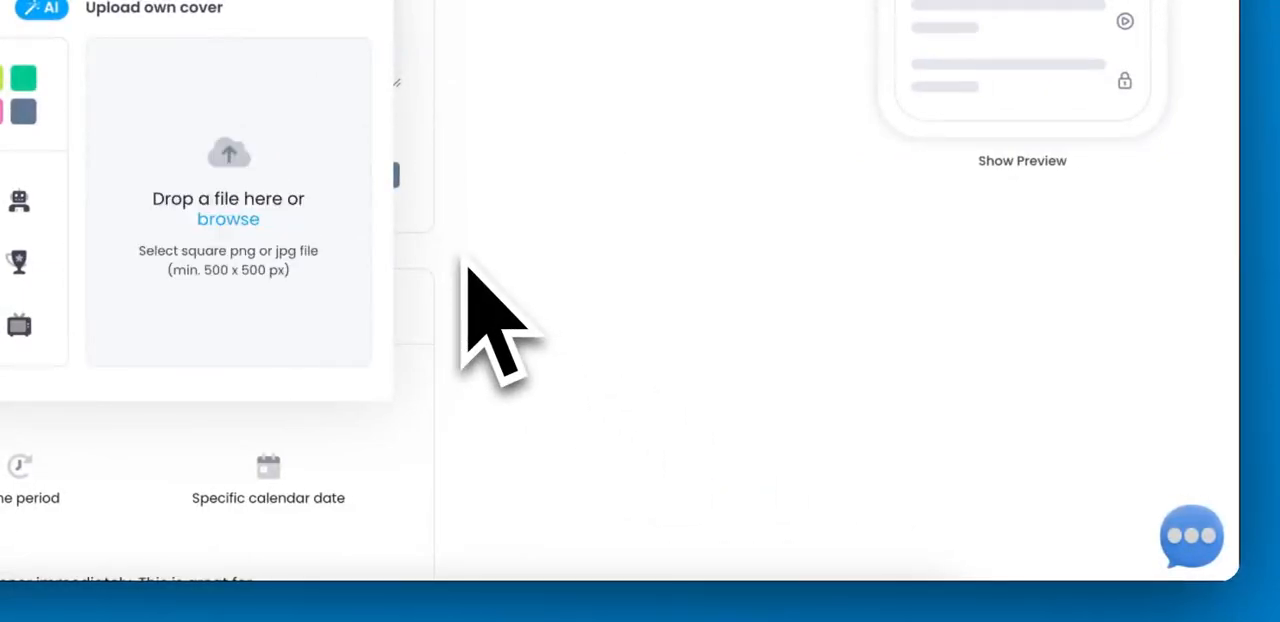
click(363, 182)
Step: Enter the show summary "This is what the show is about"
click(403, 316)
text(This )
text(is what )
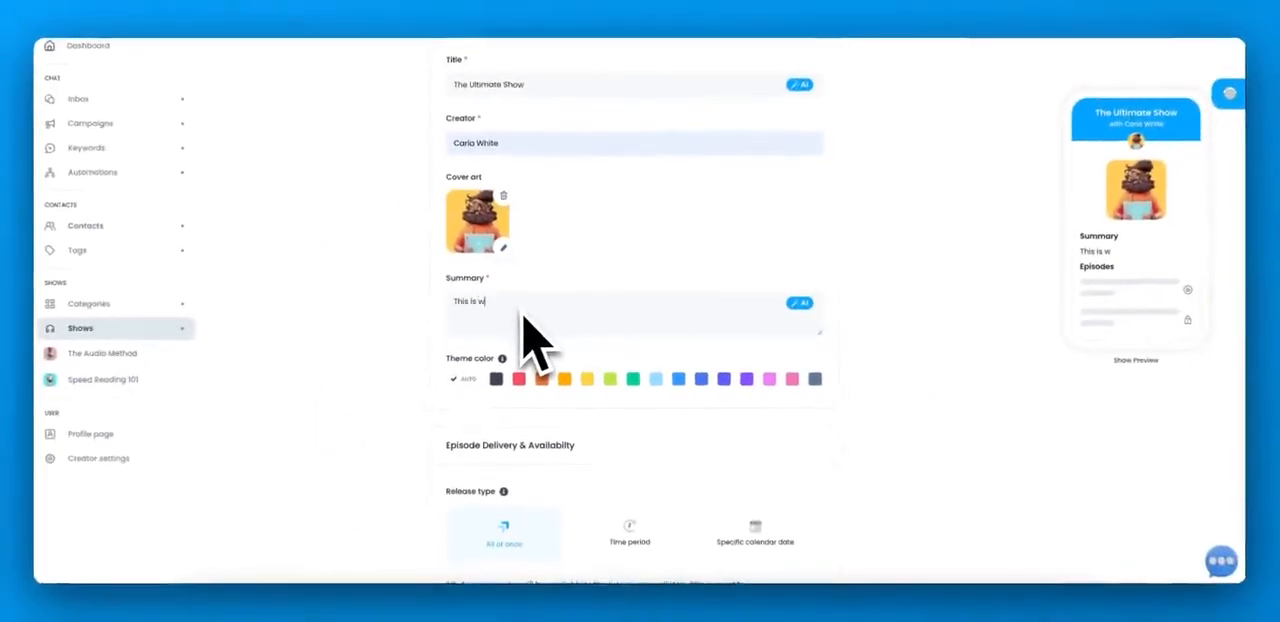
text(the show is about)
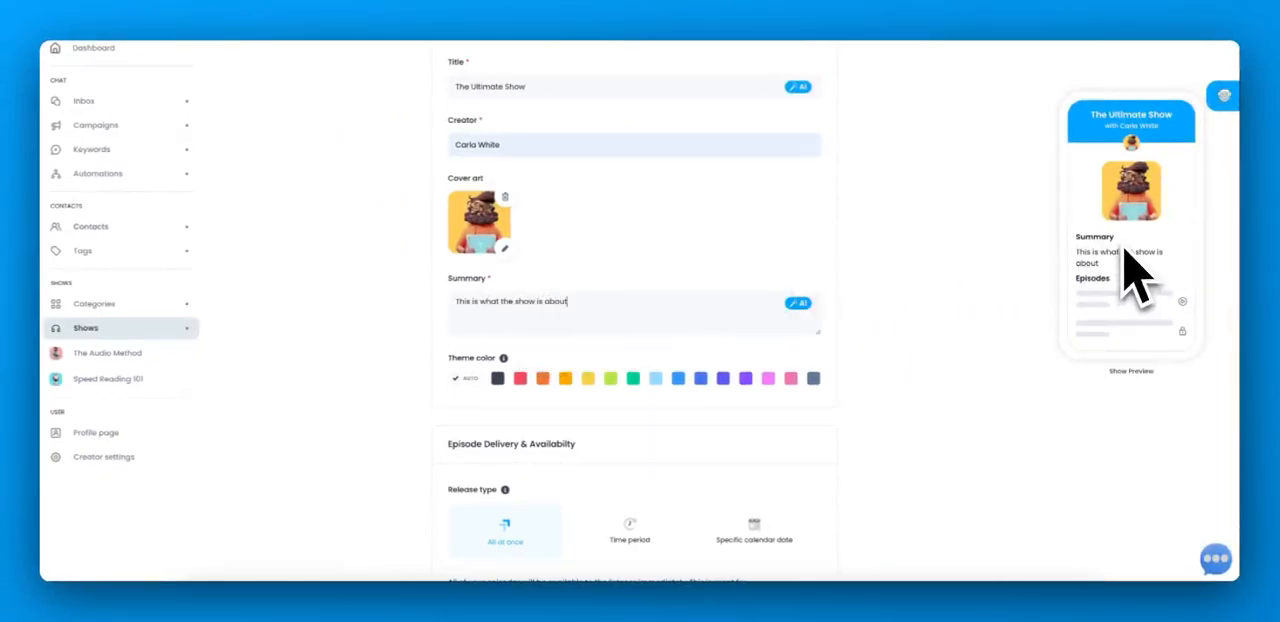
Step: Try the Time period and Specific calendar date release types, plus the Audio feed expires and Episodes expire access durations
scroll(523, 400, down, 2)
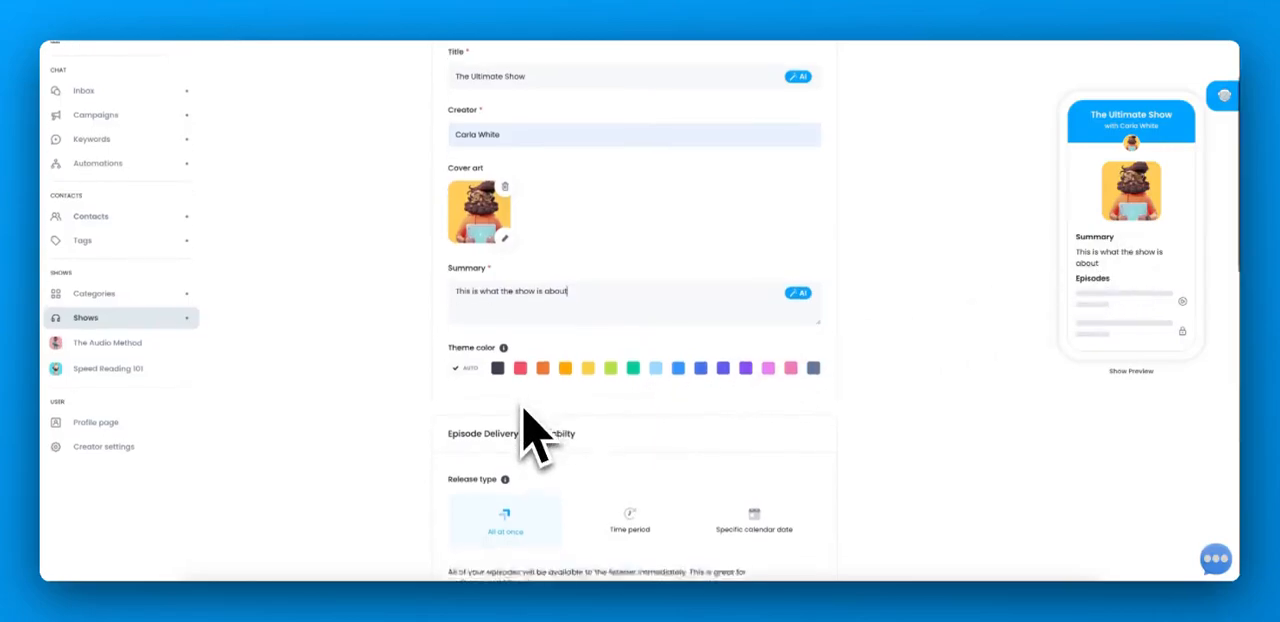
scroll(523, 408, down, 3)
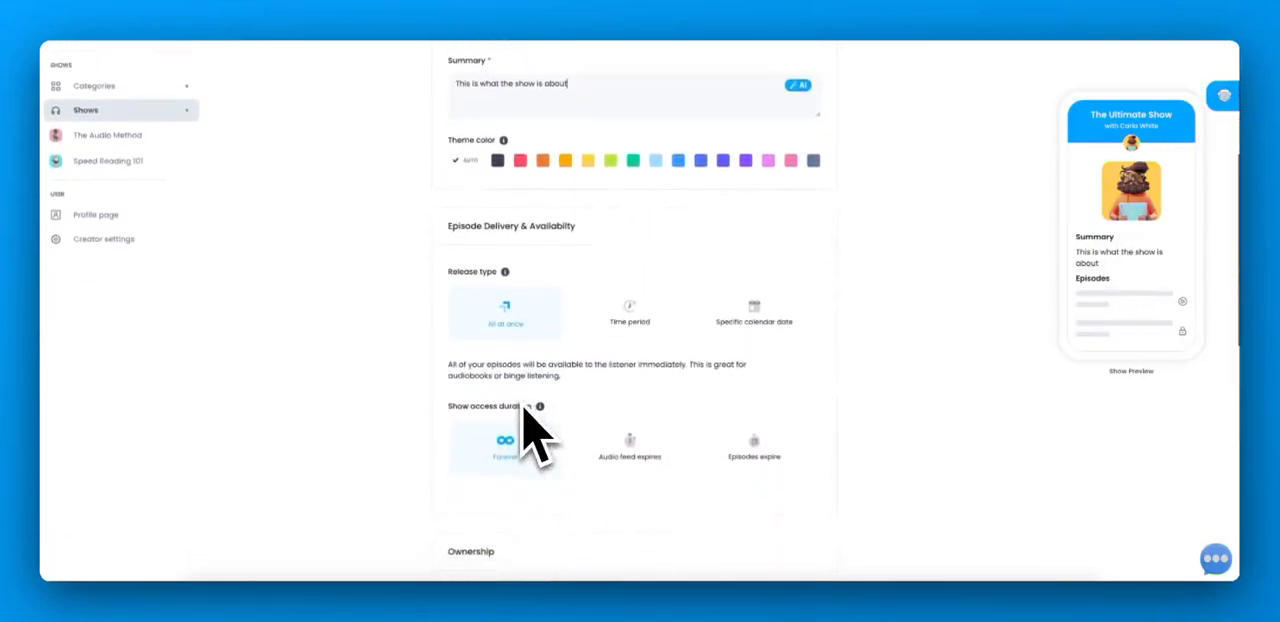
scroll(523, 410, down, 2)
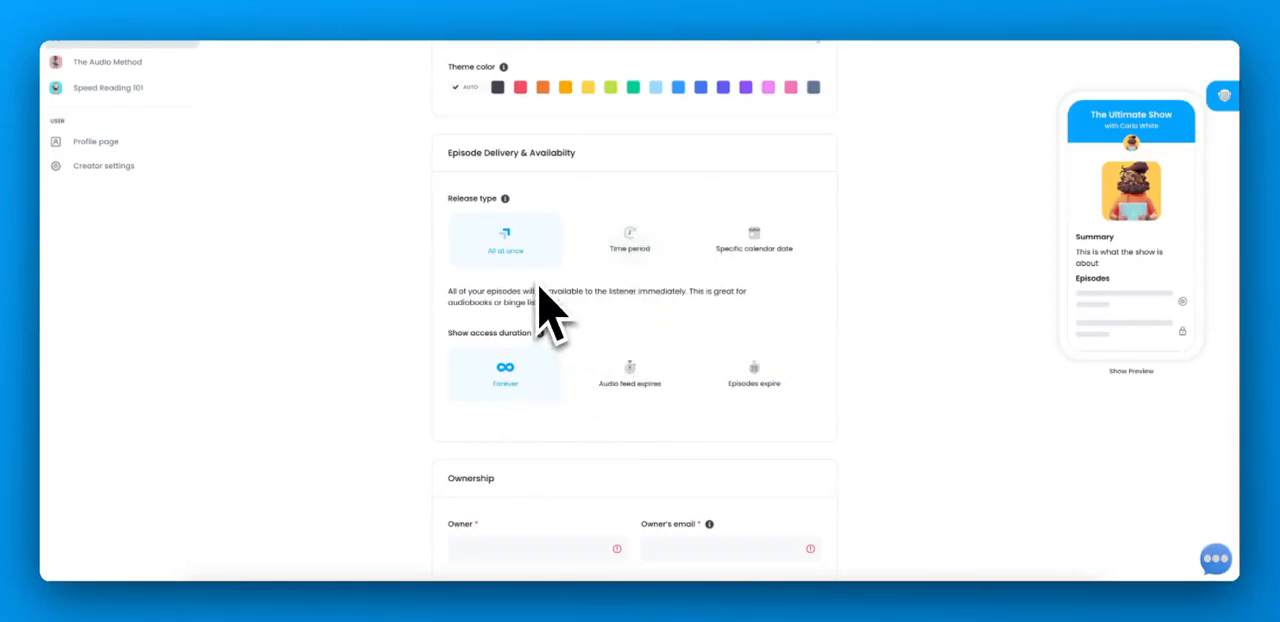
click(620, 263)
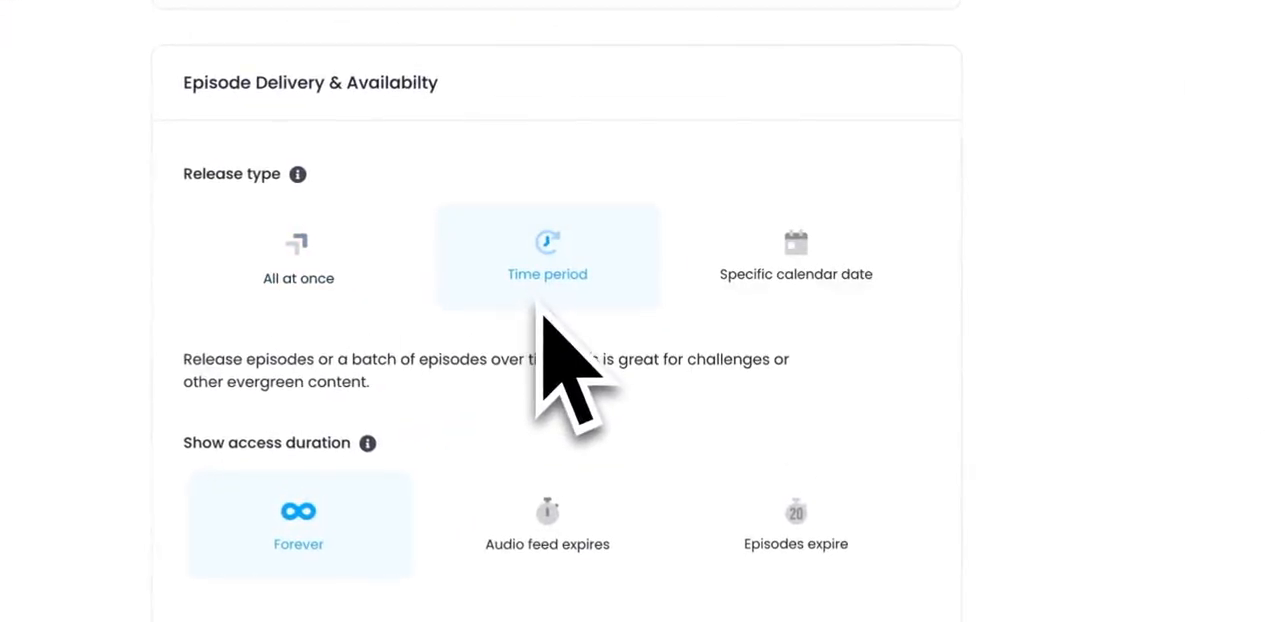
click(750, 300)
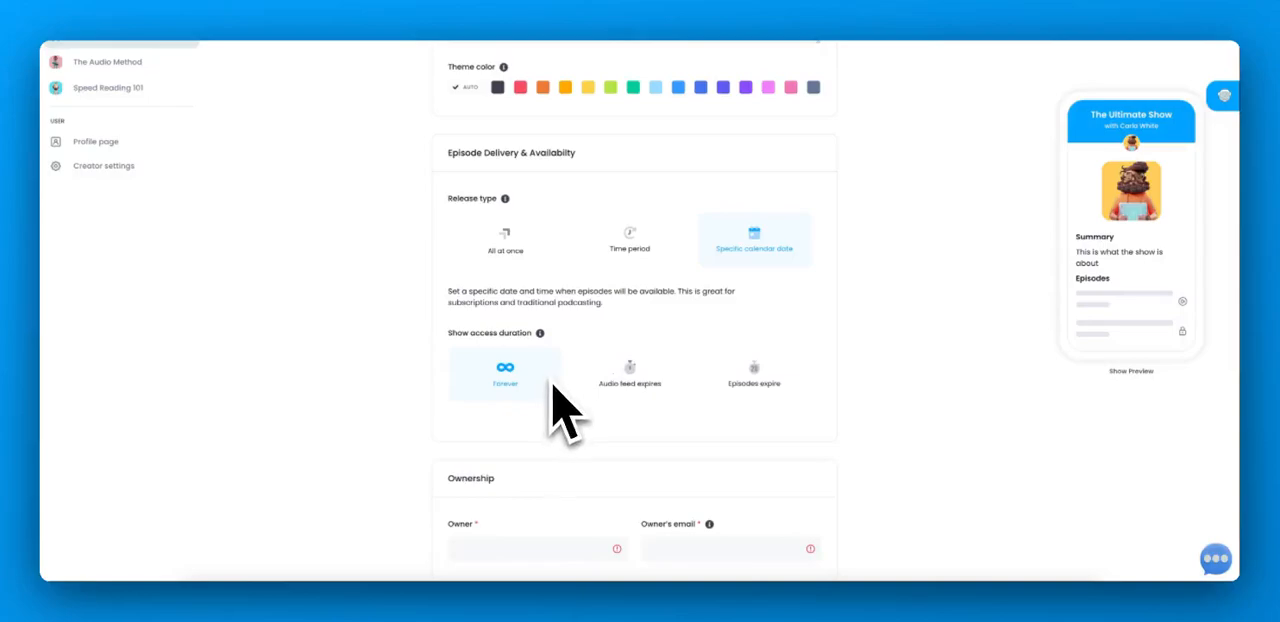
click(590, 385)
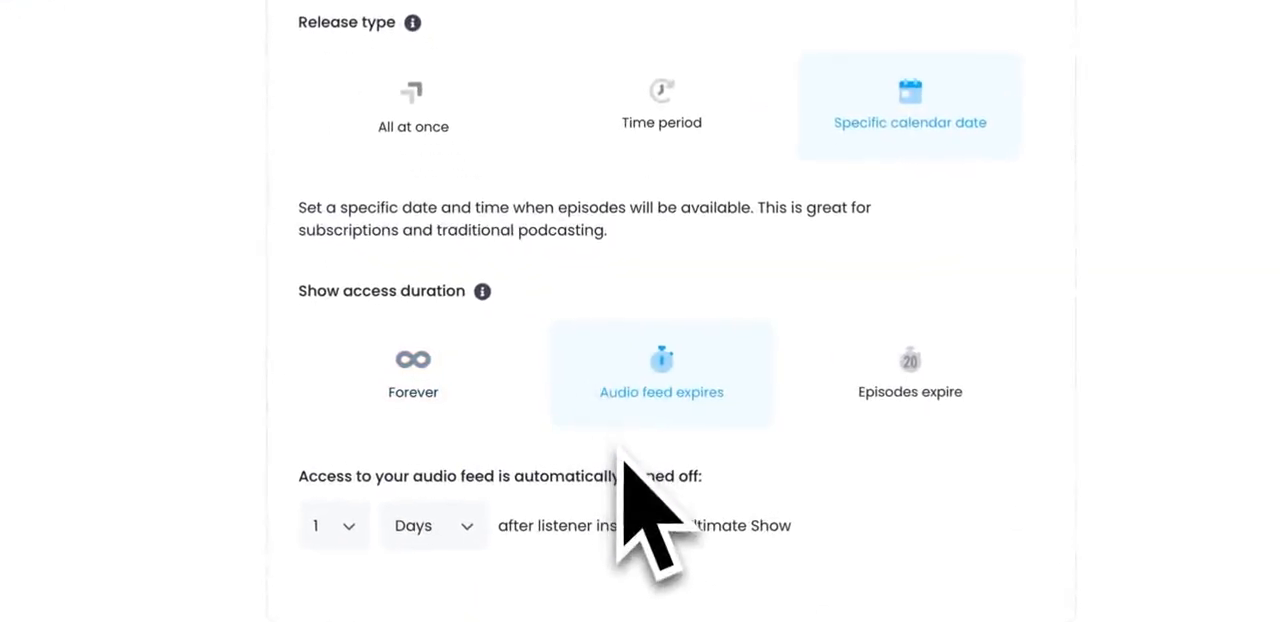
click(934, 425)
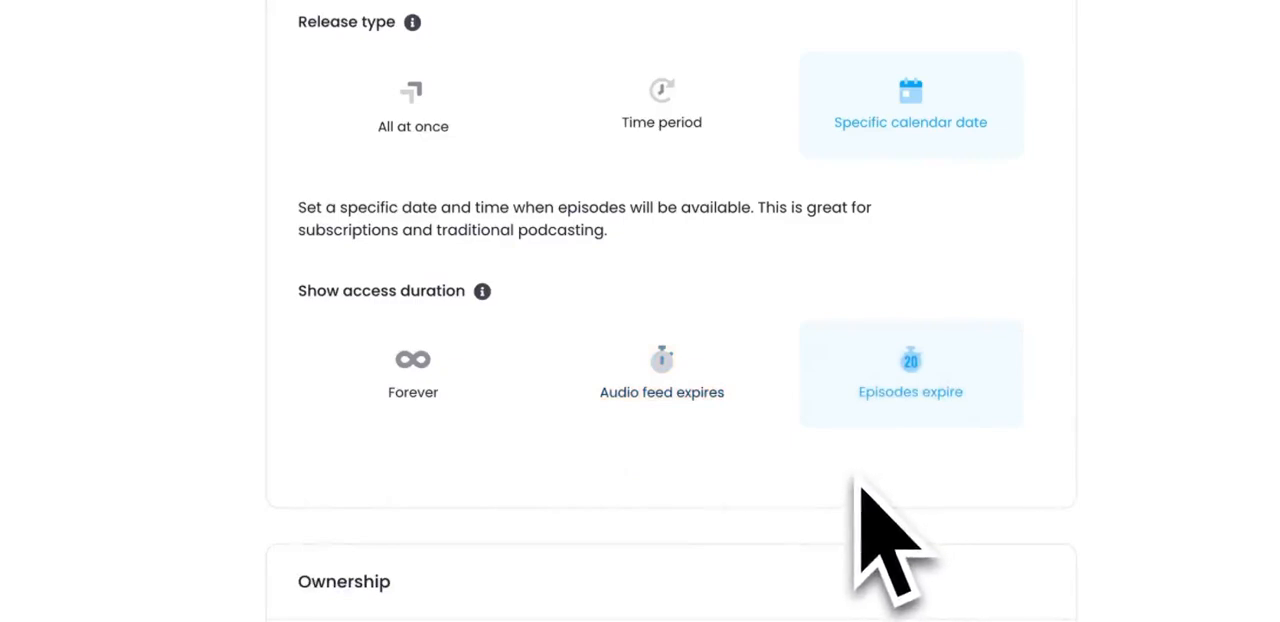
Step: Set the release type to All at once and the show access duration to Forever
click(422, 145)
click(466, 395)
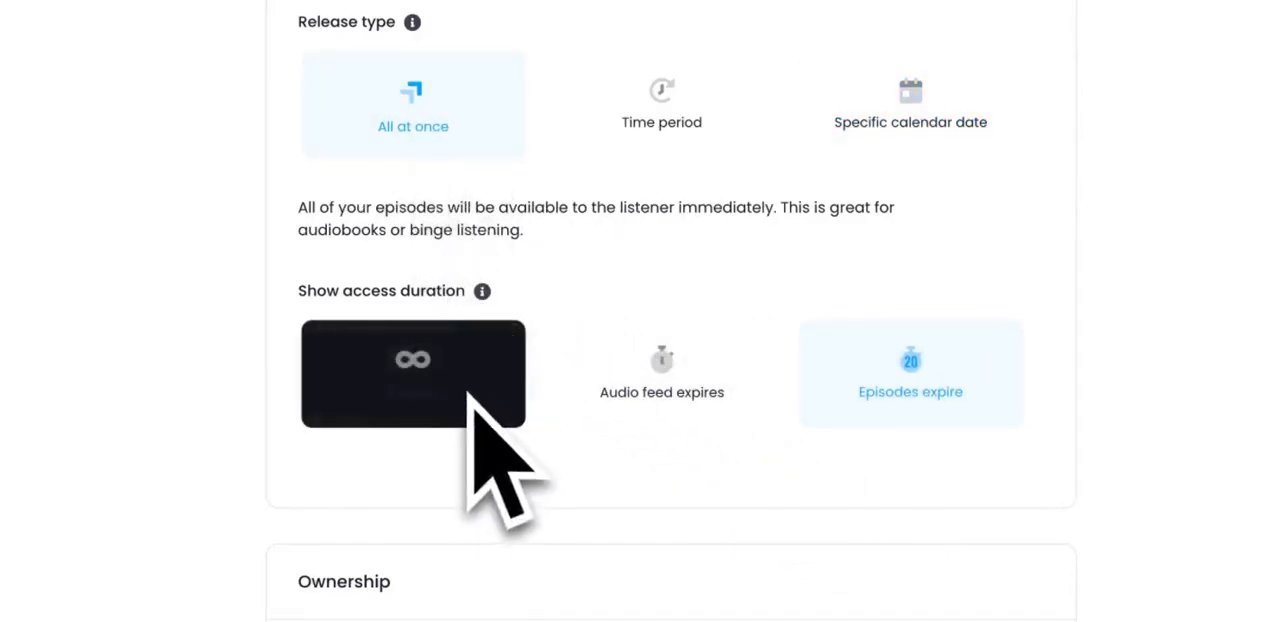
Step: Fill in the show's ownership details with "adfas" as the owner and the owner's email address
scroll(422, 450, down, 5)
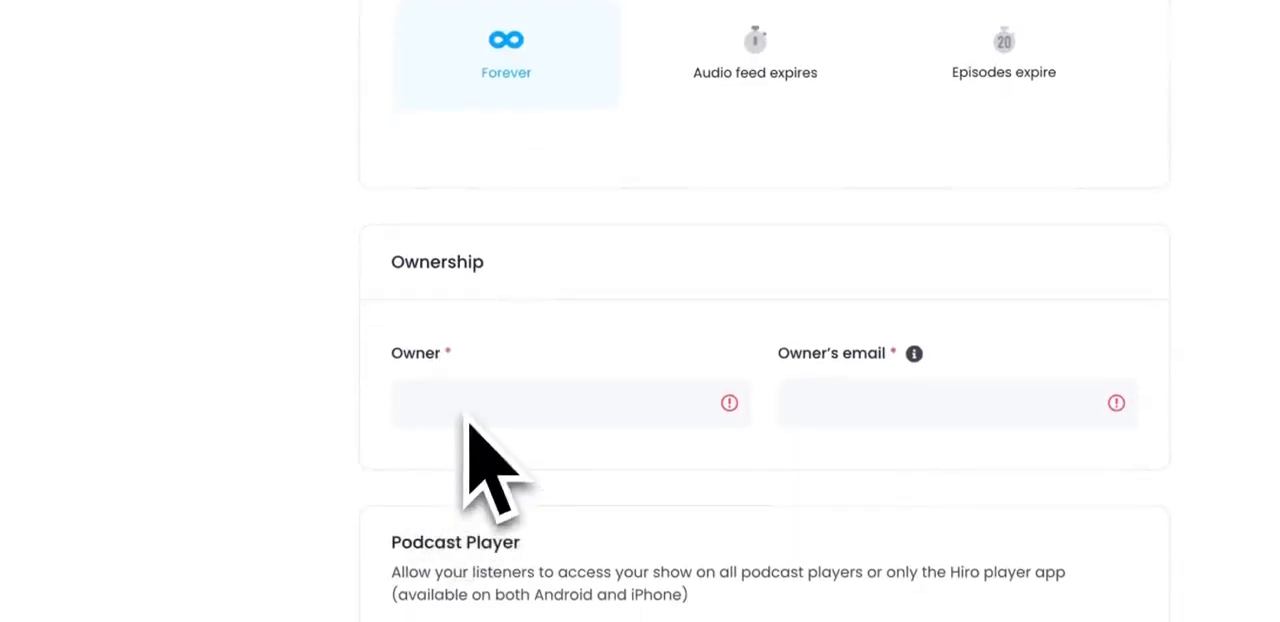
click(467, 422)
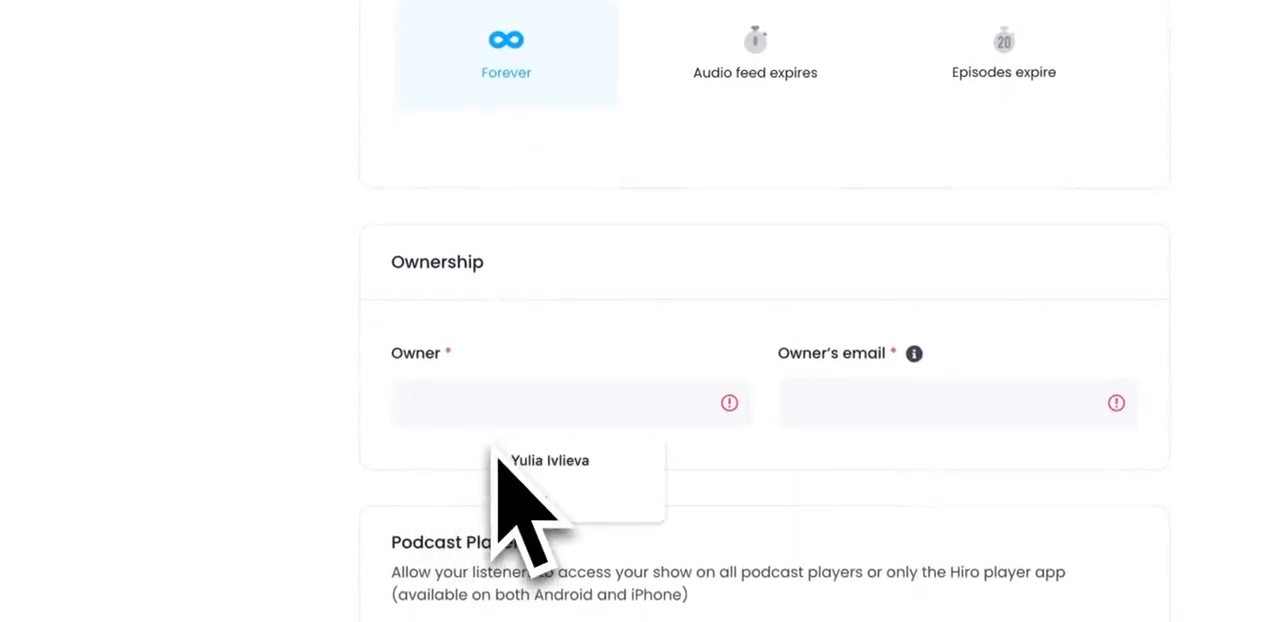
text(adfas)
click(805, 420)
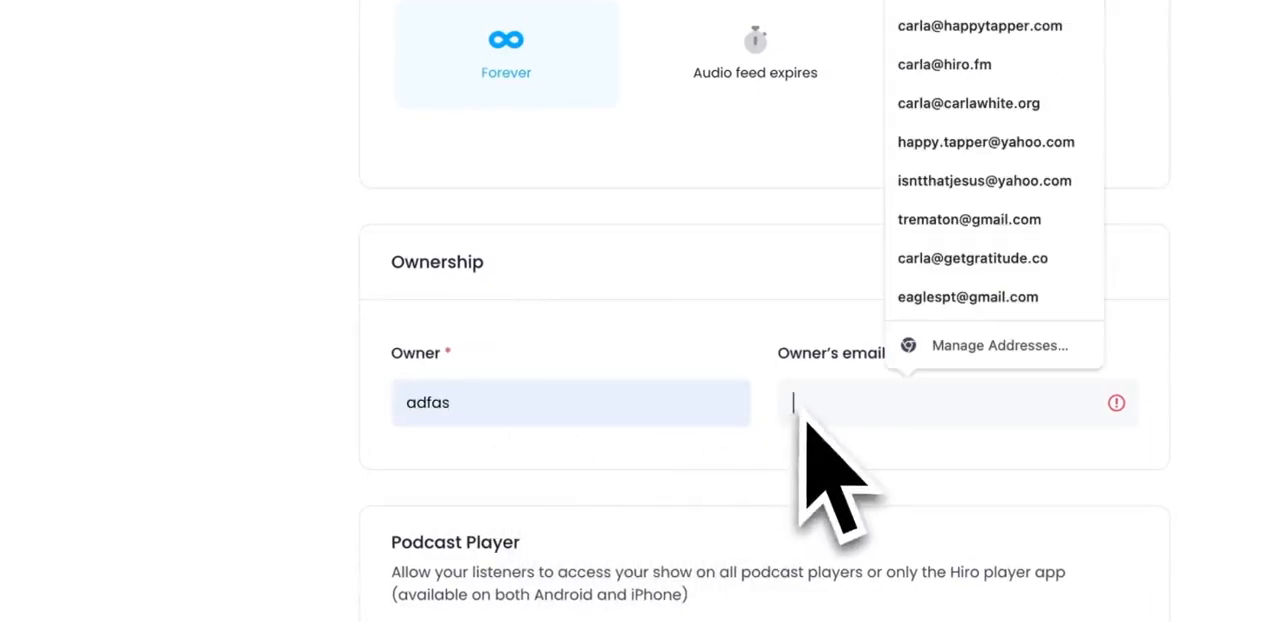
click(786, 66)
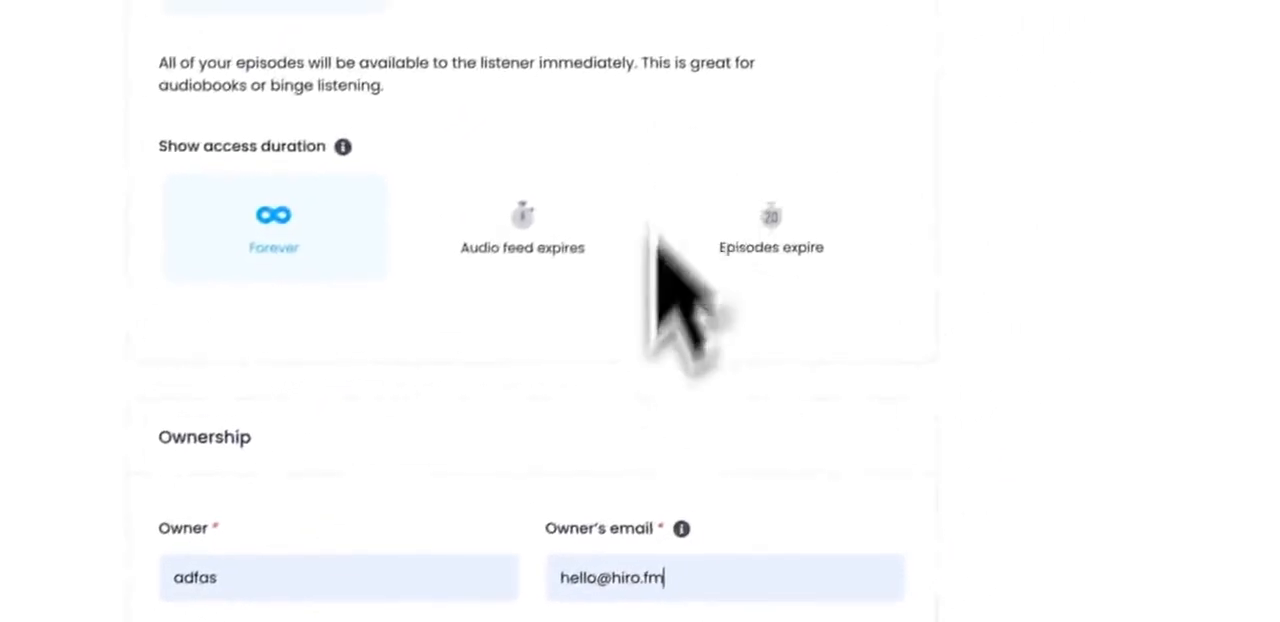
Step: Restrict the show so that only the Hiro Player mobile app can access it
scroll(800, 452, down, 4)
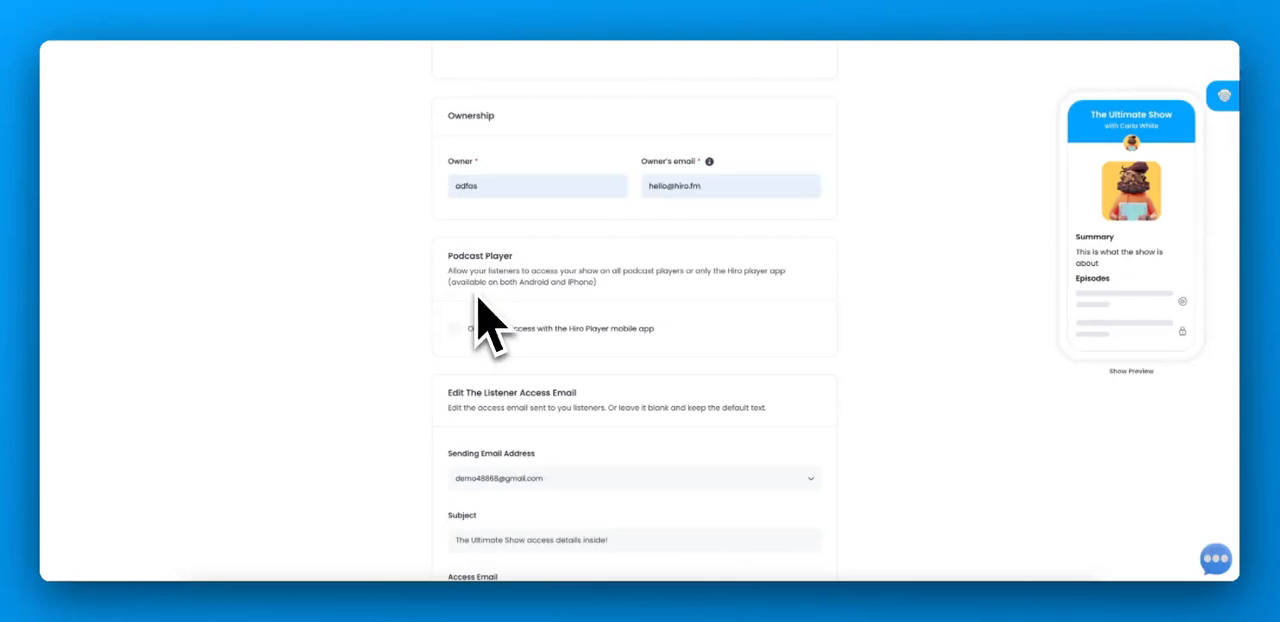
scroll(466, 305, up, 1)
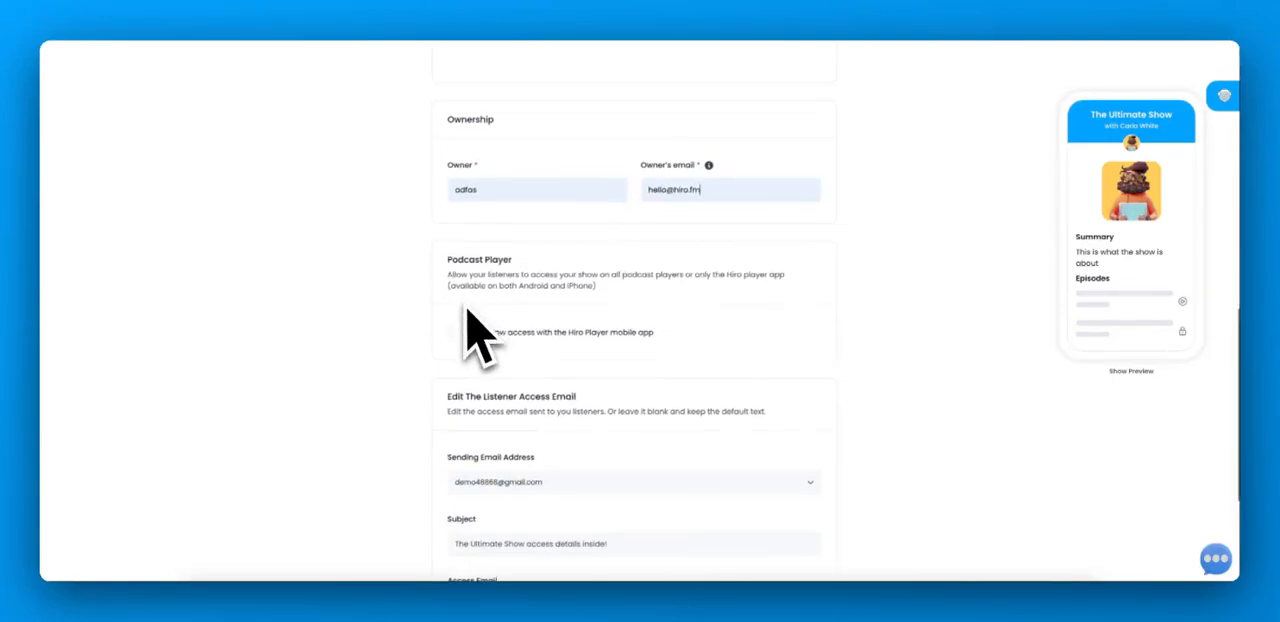
click(455, 333)
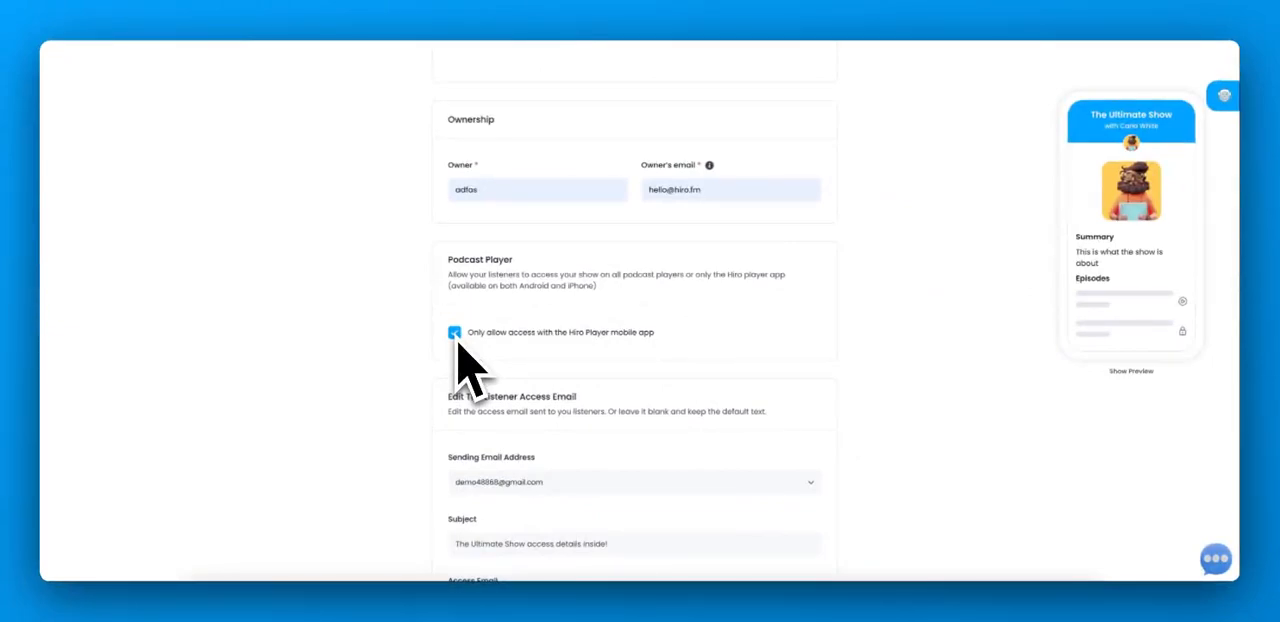
Step: Choose the sending email address for the listener access email, and save and publish the show
scroll(457, 342, down, 3)
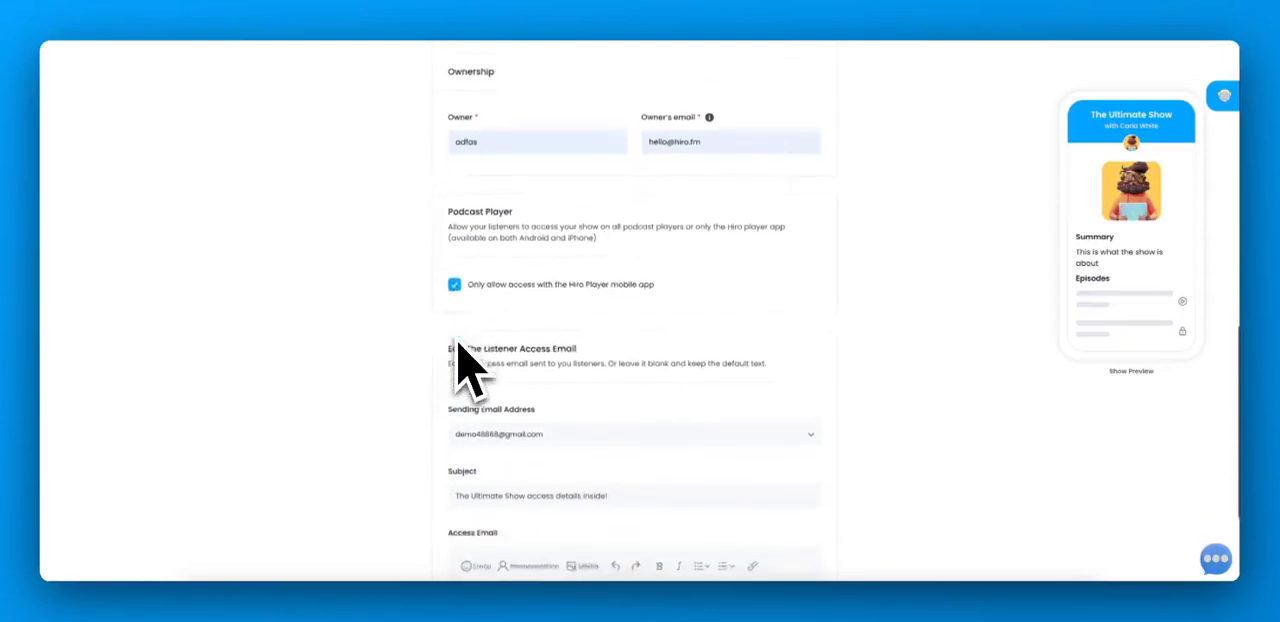
scroll(457, 340, down, 1)
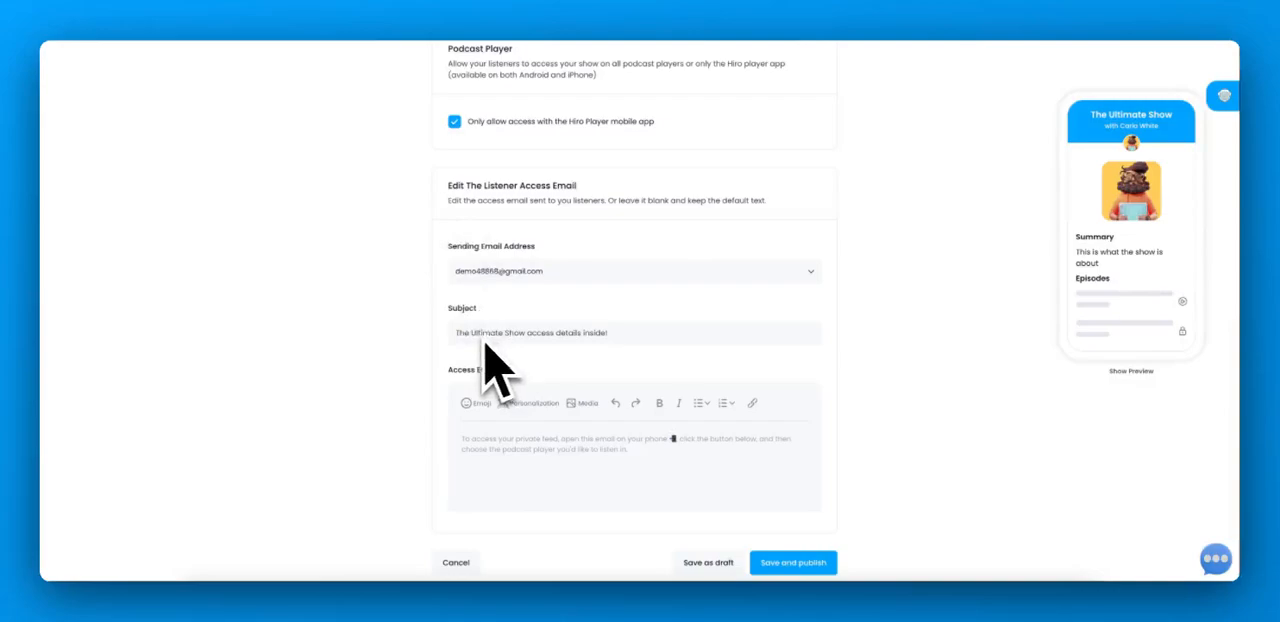
click(526, 272)
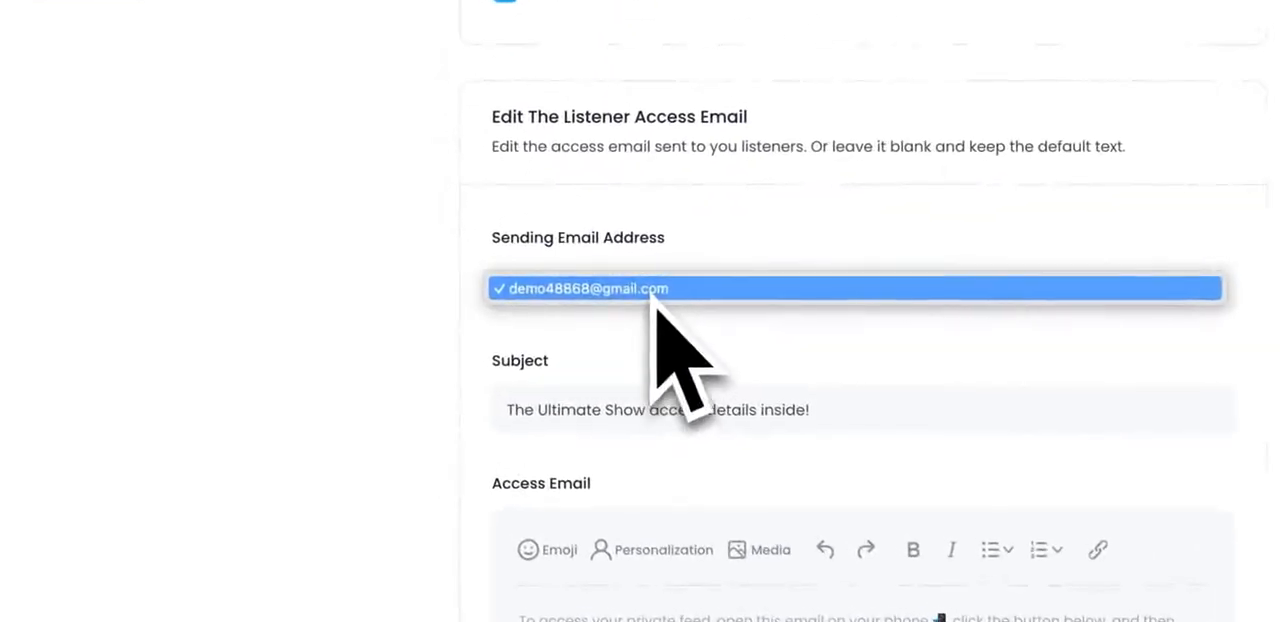
click(655, 292)
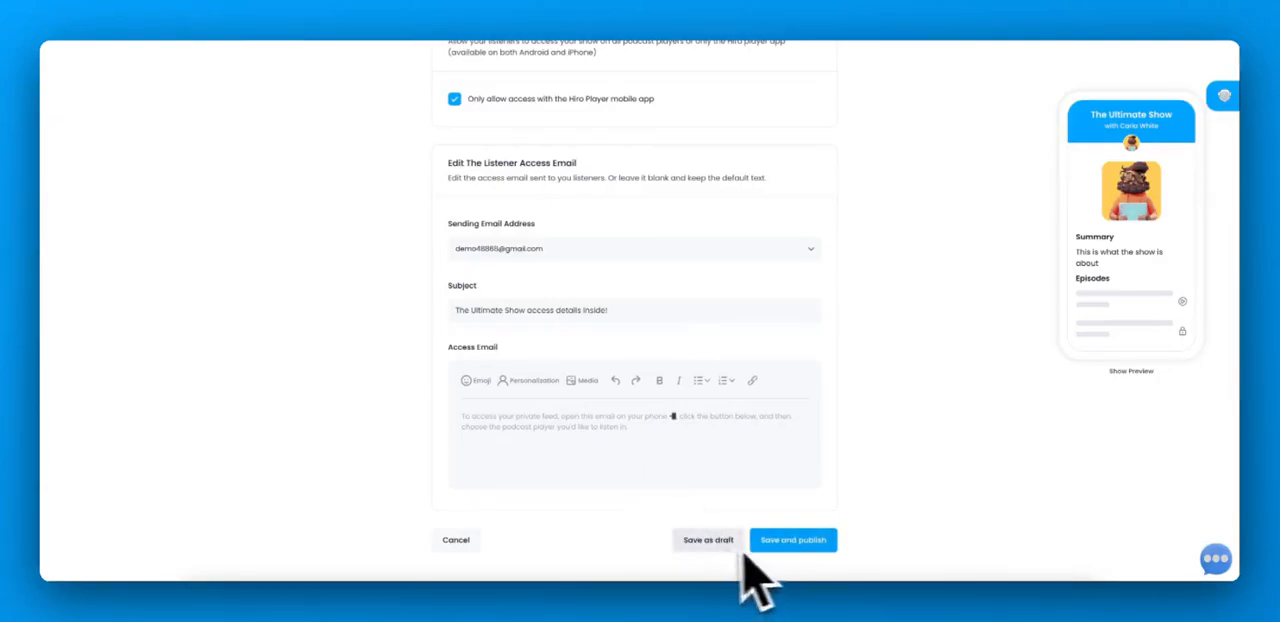
click(787, 544)
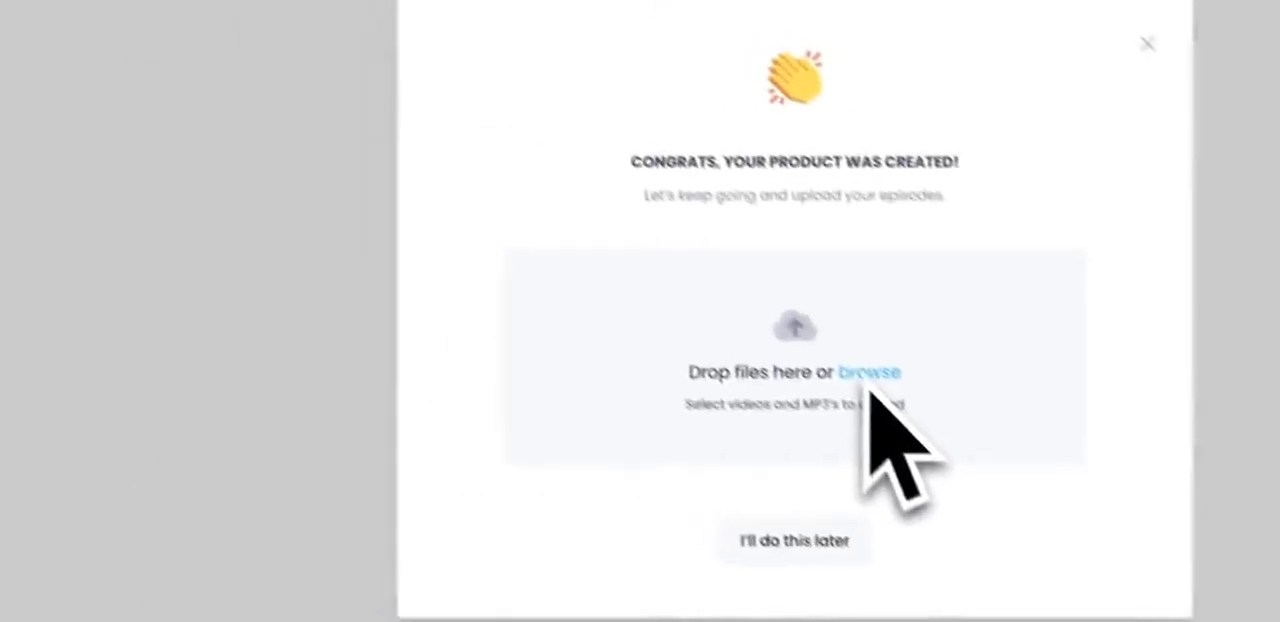
Step: Upload ep-1.mp3 through ep-5.mp3 from the demo folder as the new show's episodes
click(543, 109)
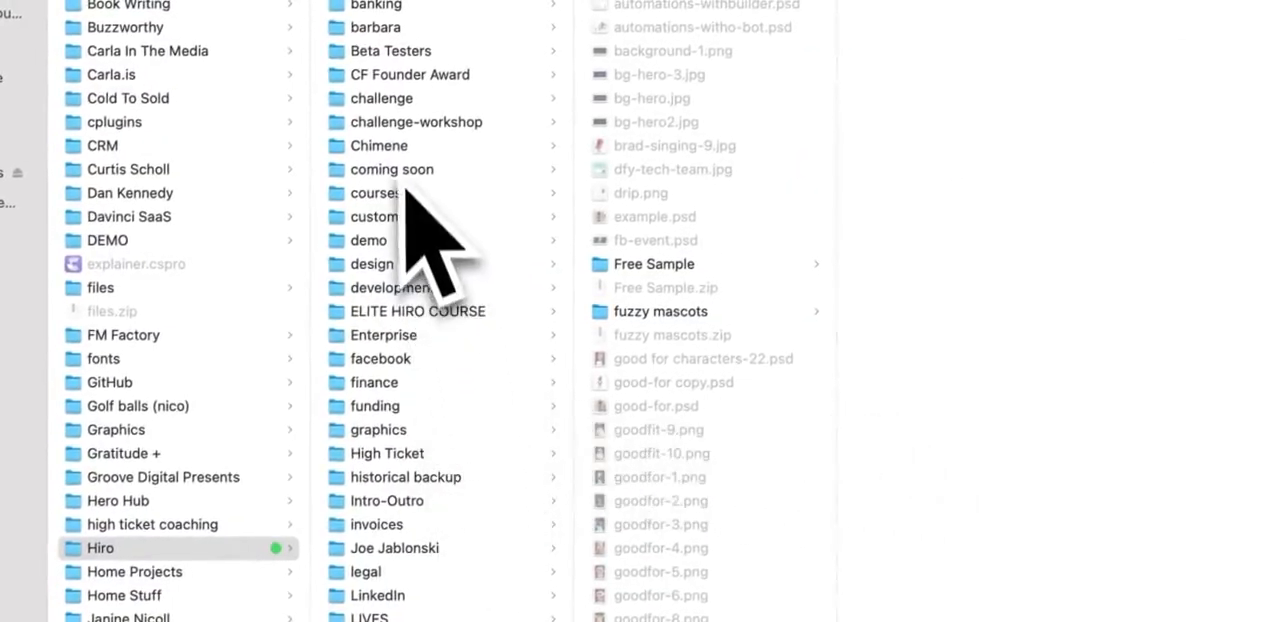
click(403, 242)
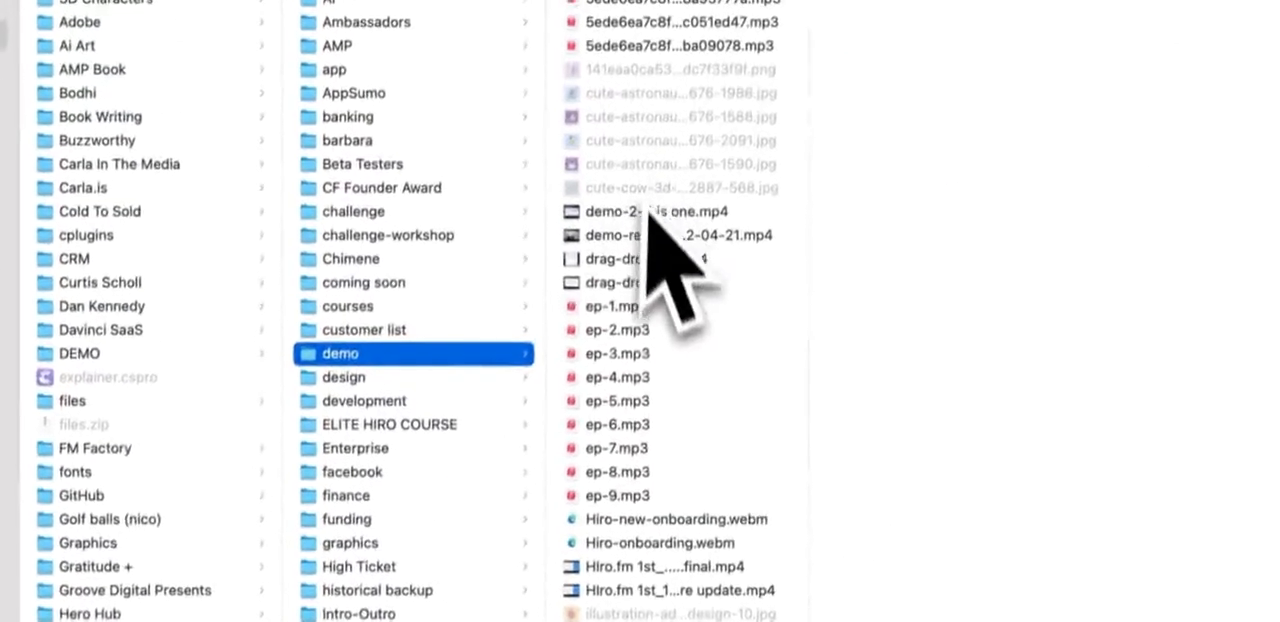
click(646, 330)
shift+click(672, 418)
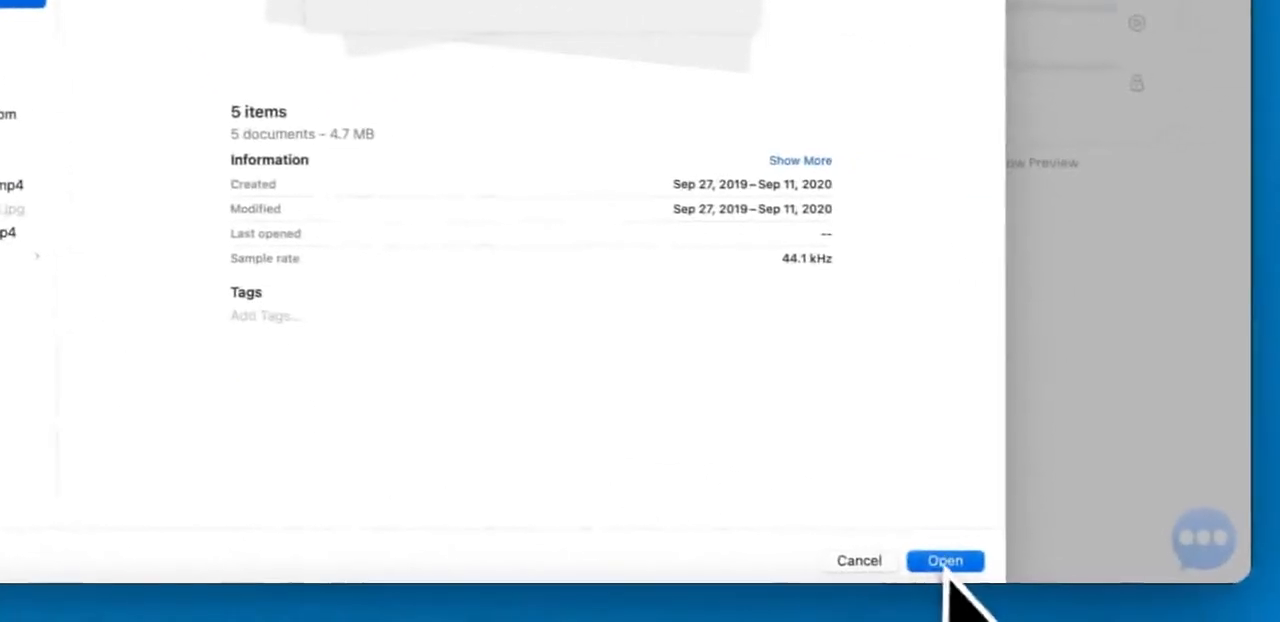
click(946, 564)
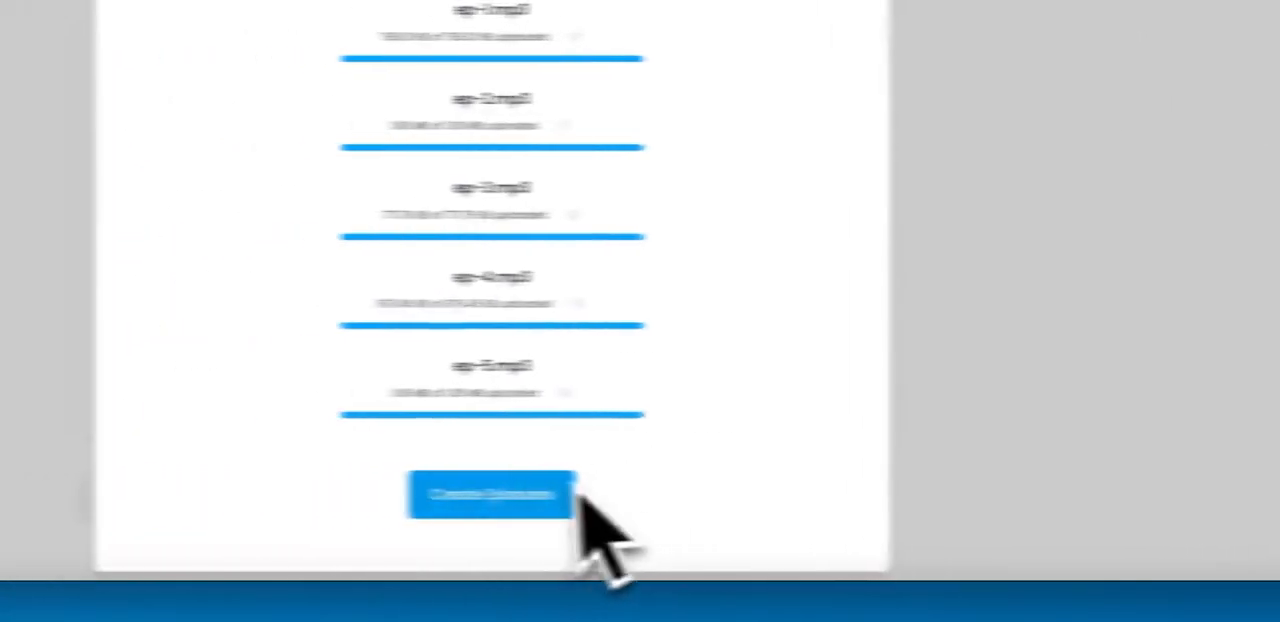
click(105, 511)
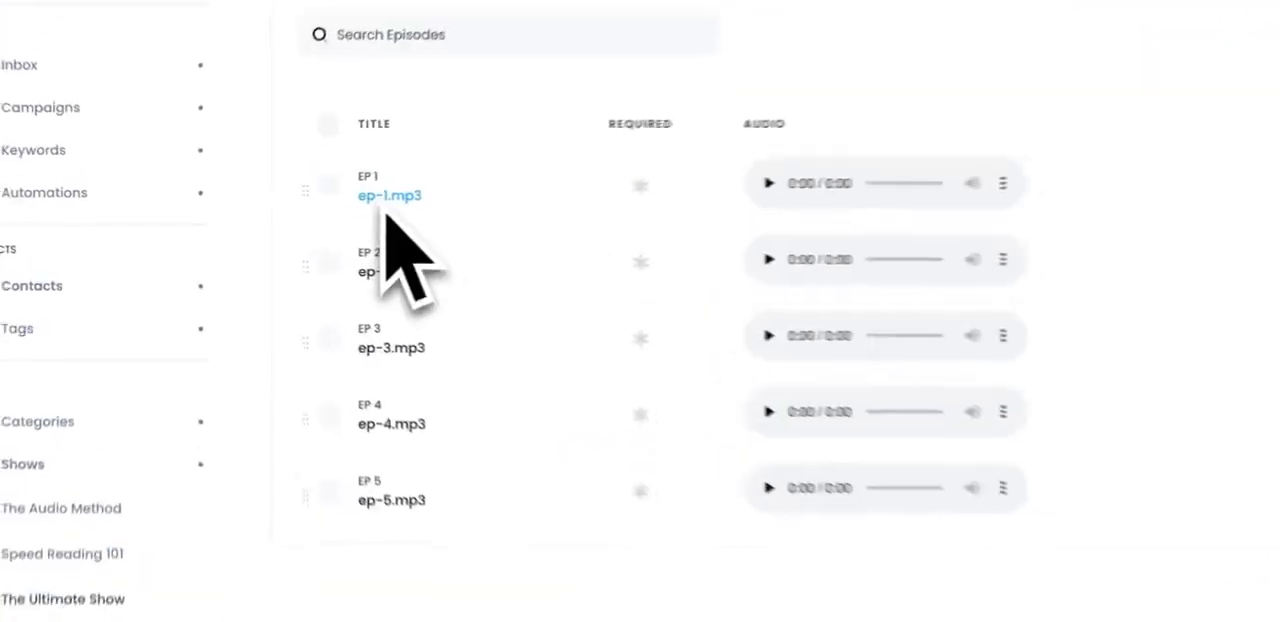
Step: Edit the first episode, ep-1.mp3, setting its title to "Welcome to my show!" and its summary to "This is the show summary"
click(293, 213)
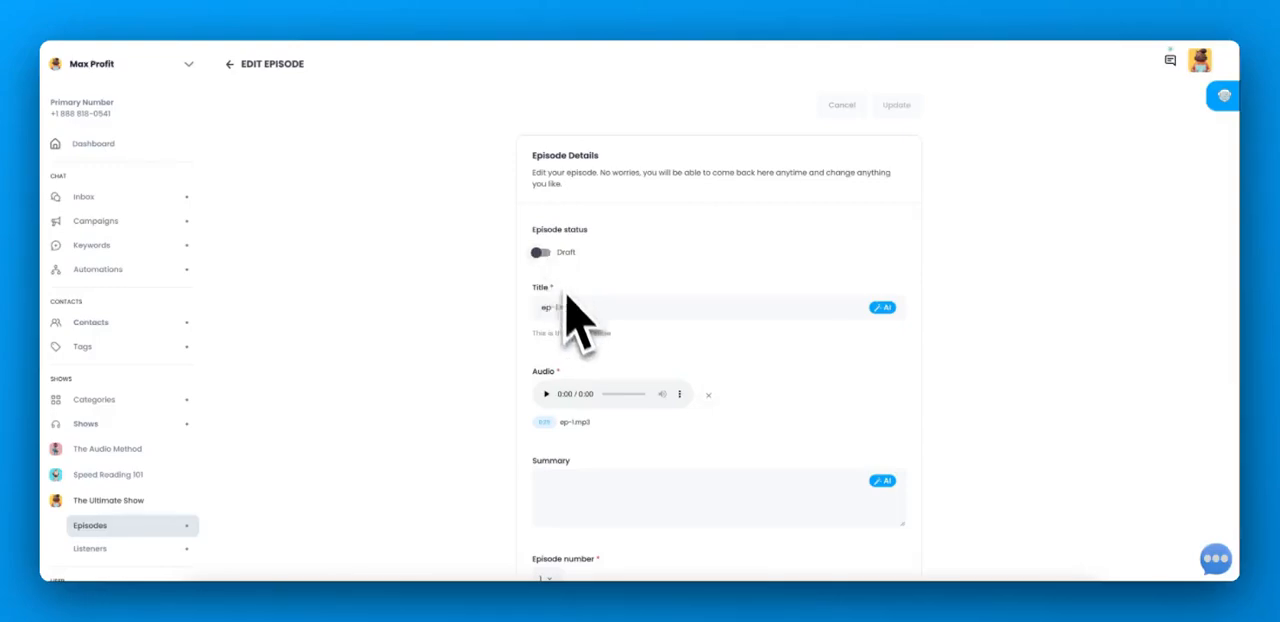
drag(579, 313, 532, 316)
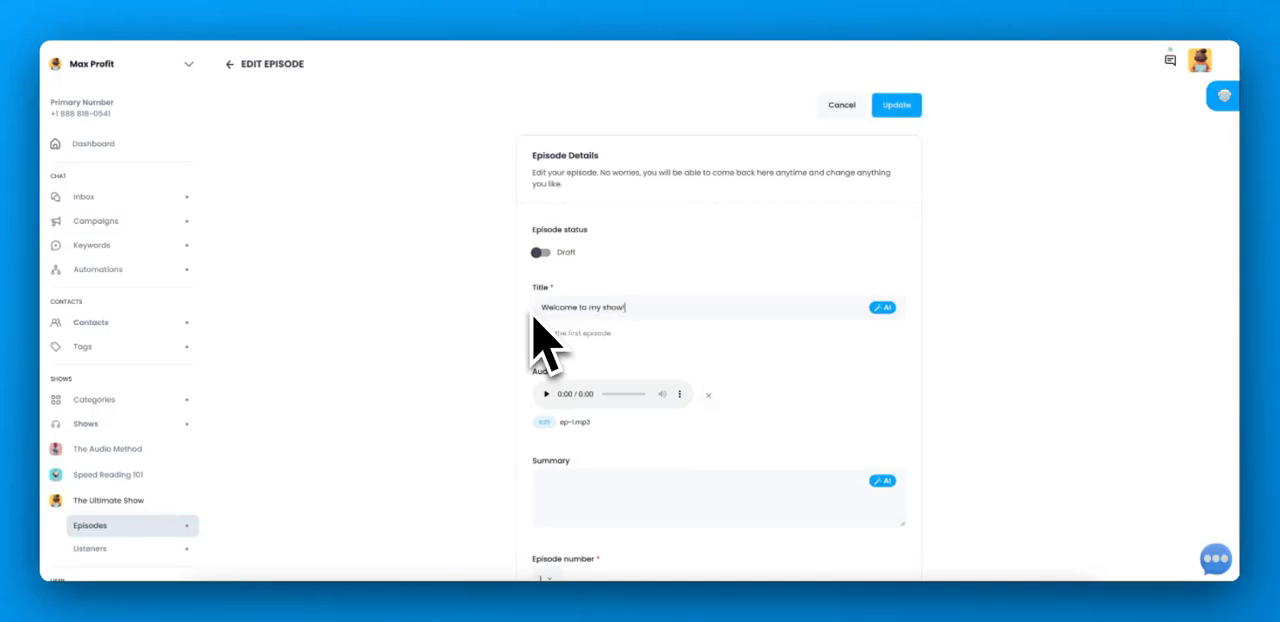
scroll(532, 312, down, 3)
click(585, 267)
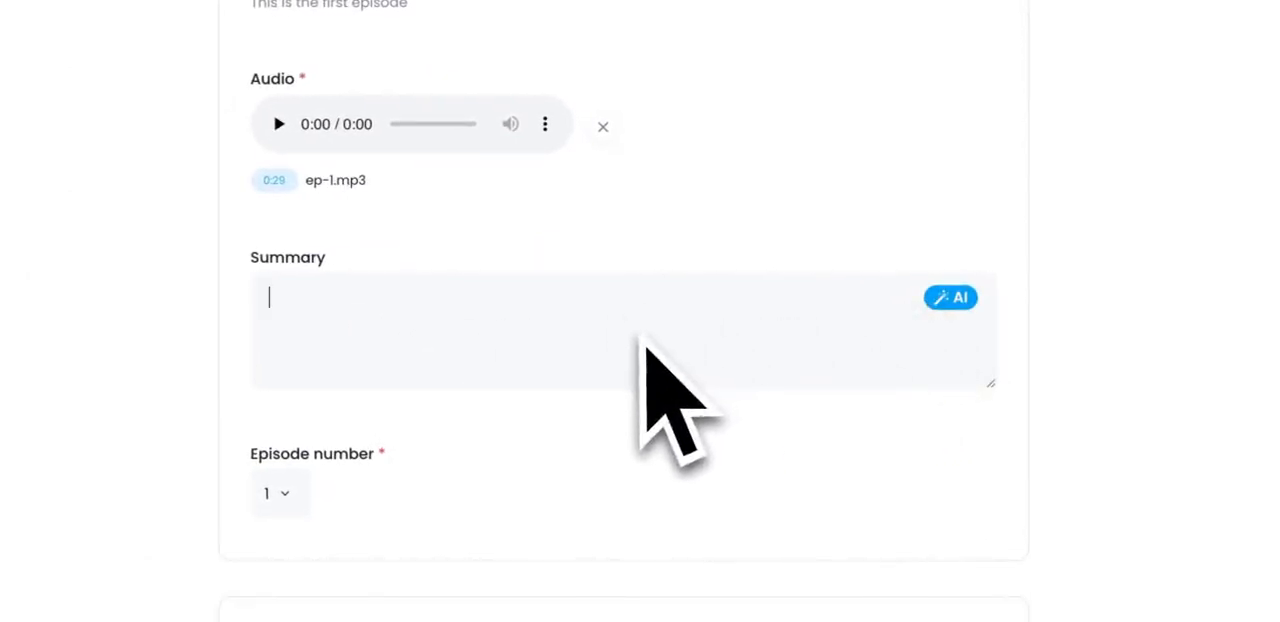
text(This is the show summary)
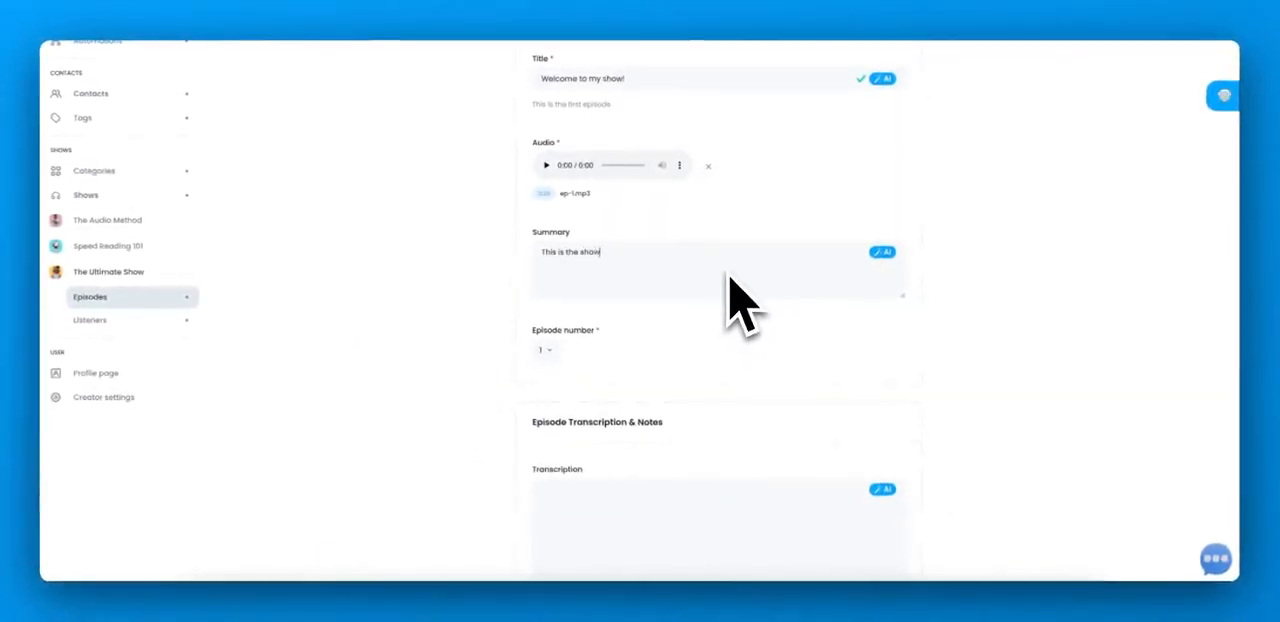
Step: Enter "join our facebook link" in the first episode's notes
scroll(728, 280, down, 3)
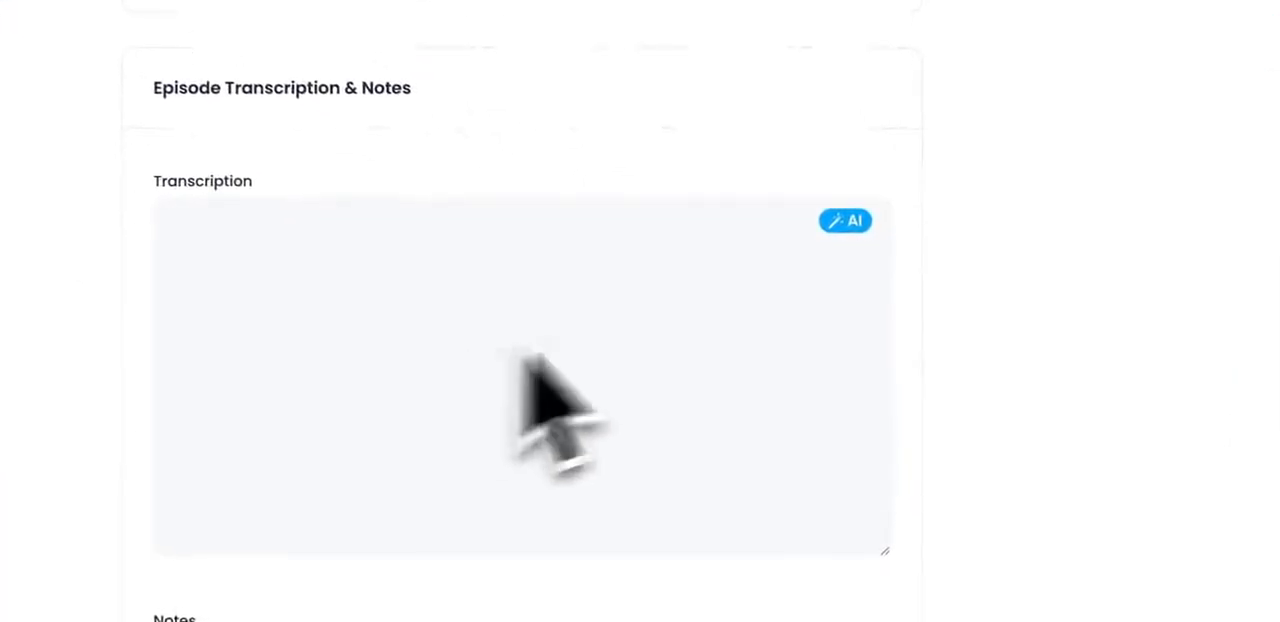
click(520, 355)
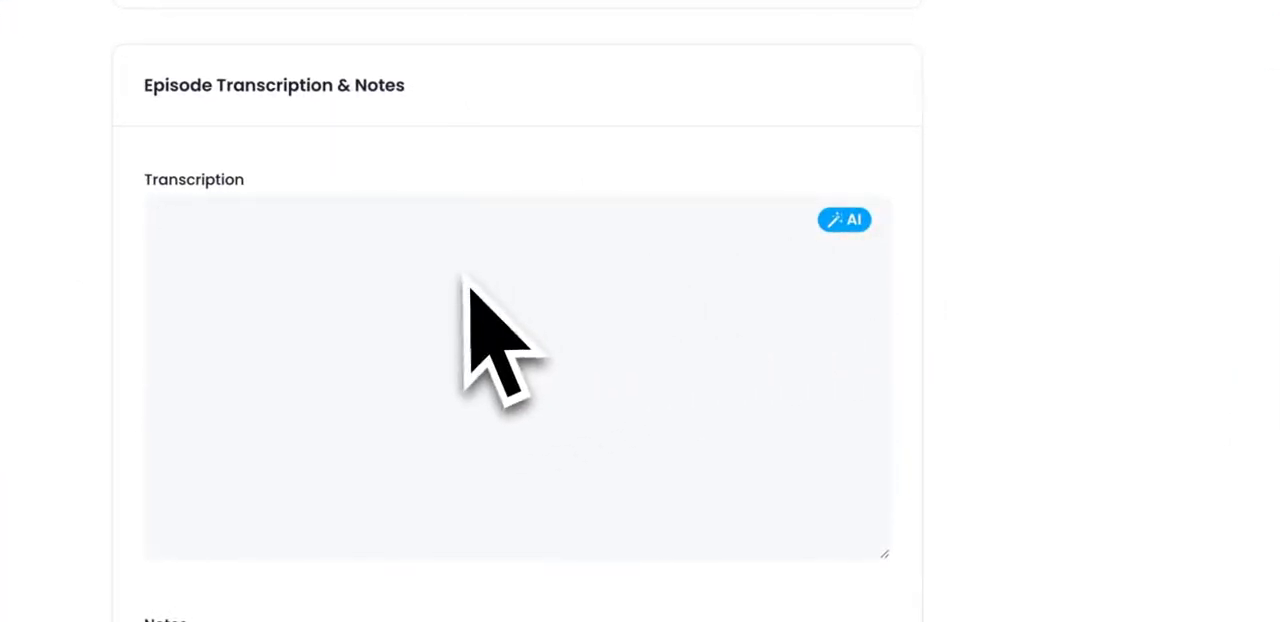
scroll(466, 278, down, 5)
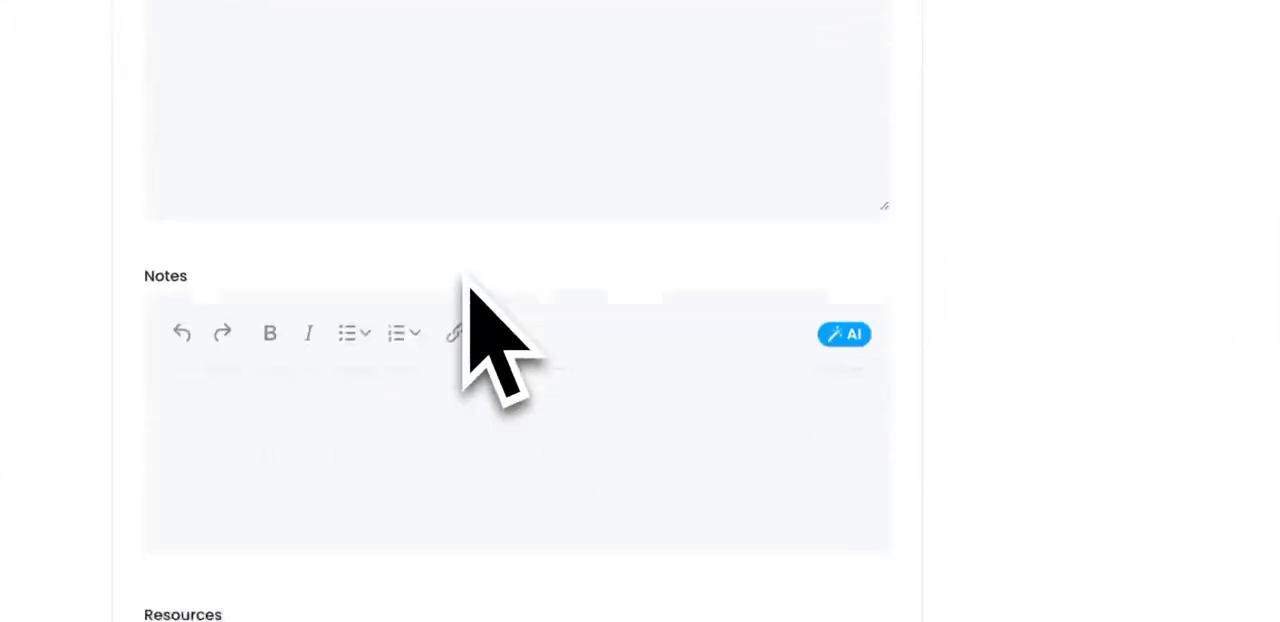
click(418, 381)
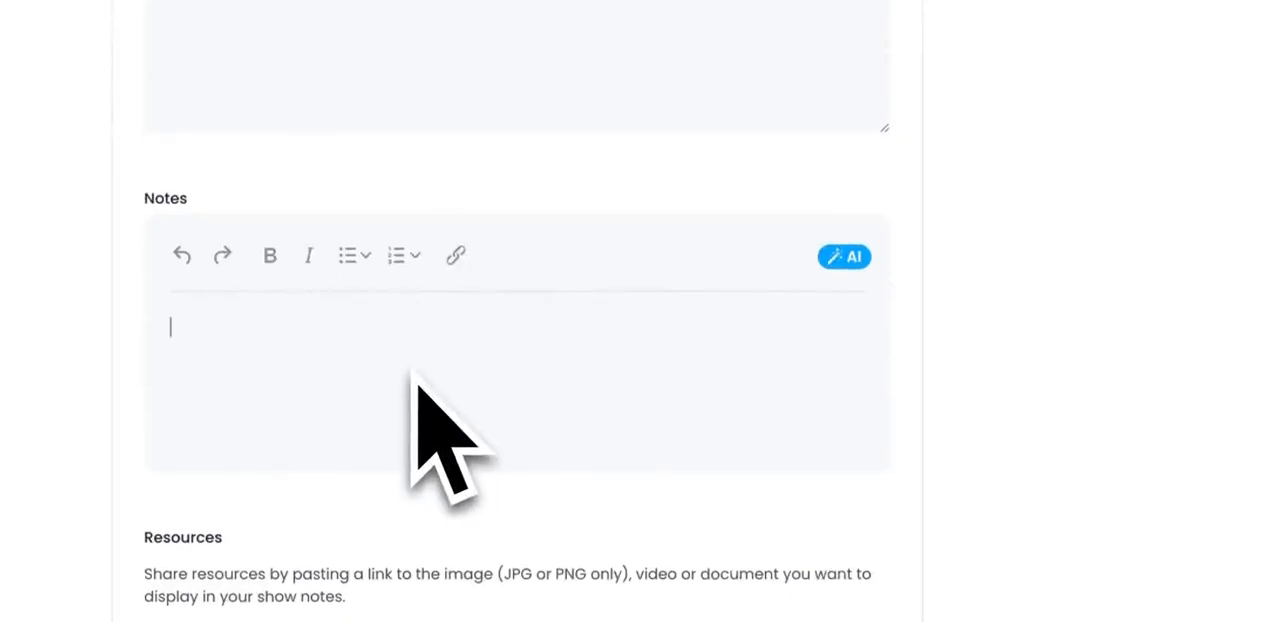
text(th)
key(BackSpace)
key(BackSpace)
text(join our)
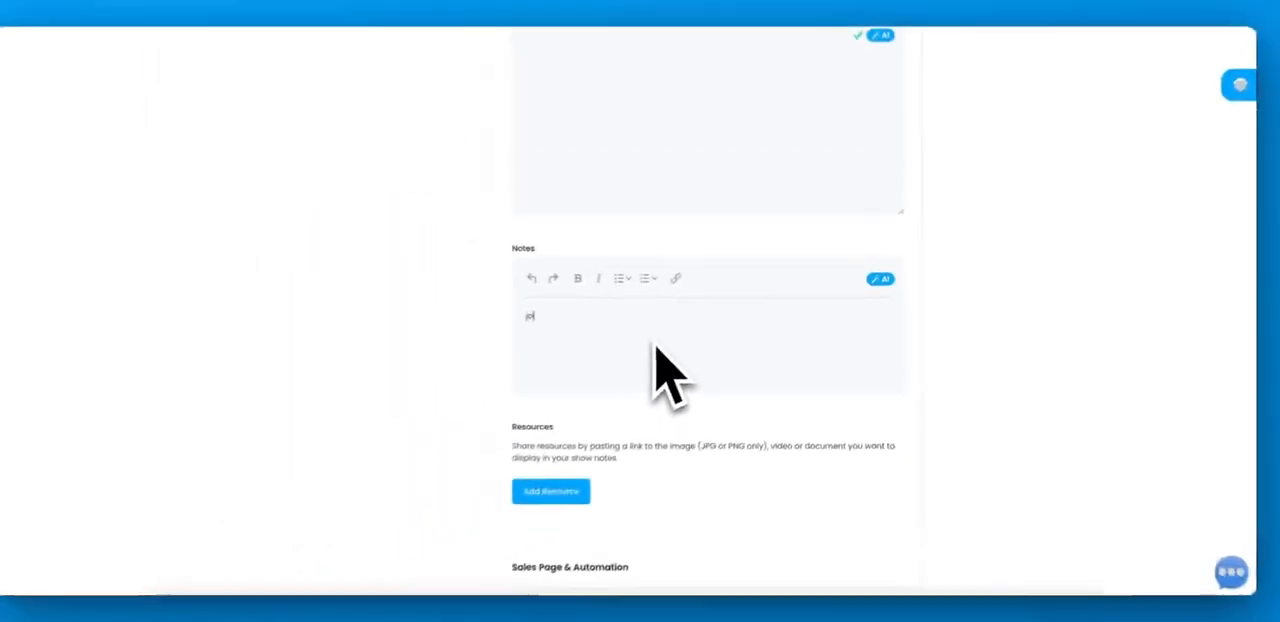
text( facebook link)
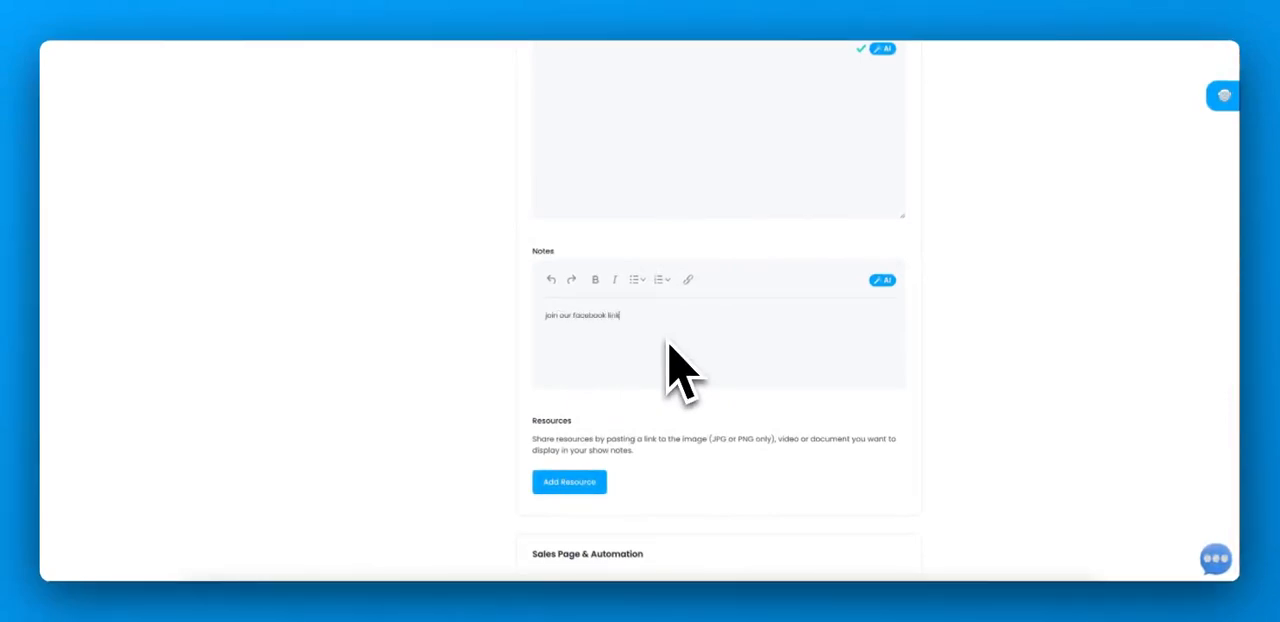
drag(575, 318, 641, 321)
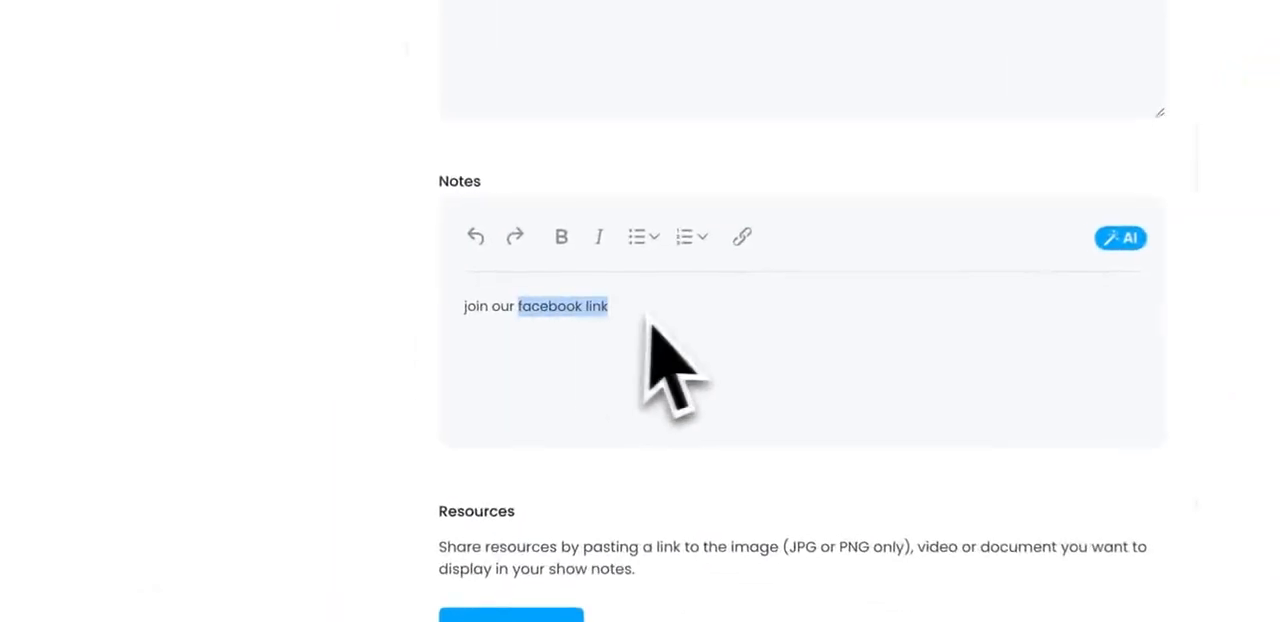
click(688, 279)
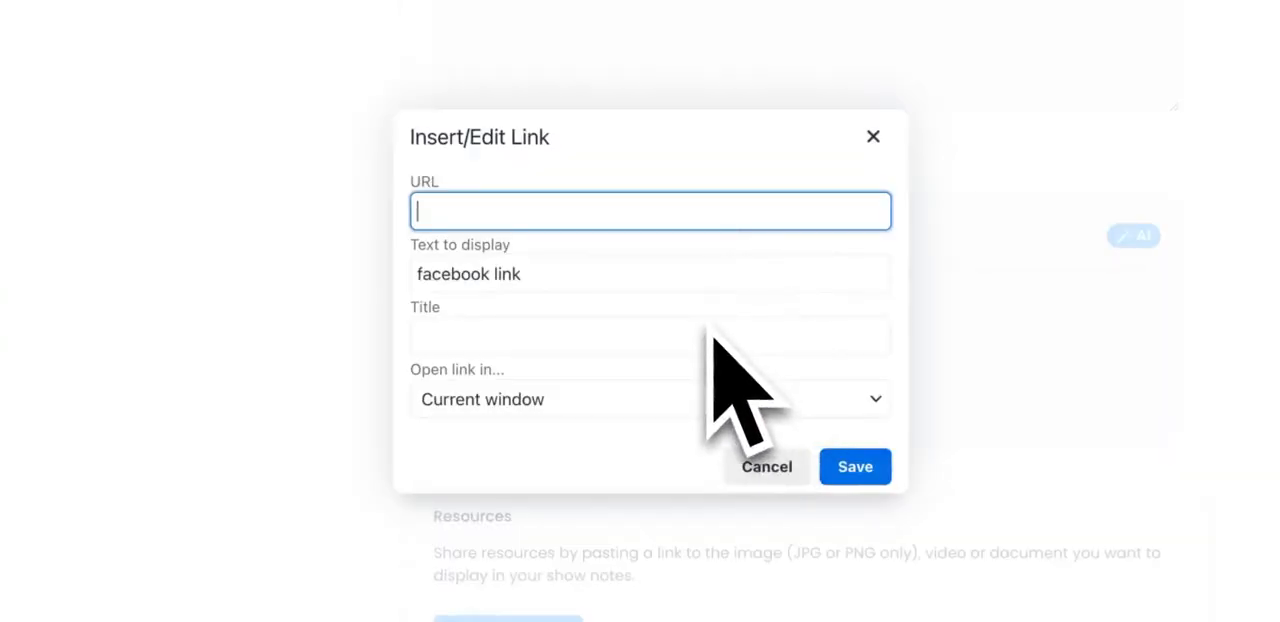
text(https://fa)
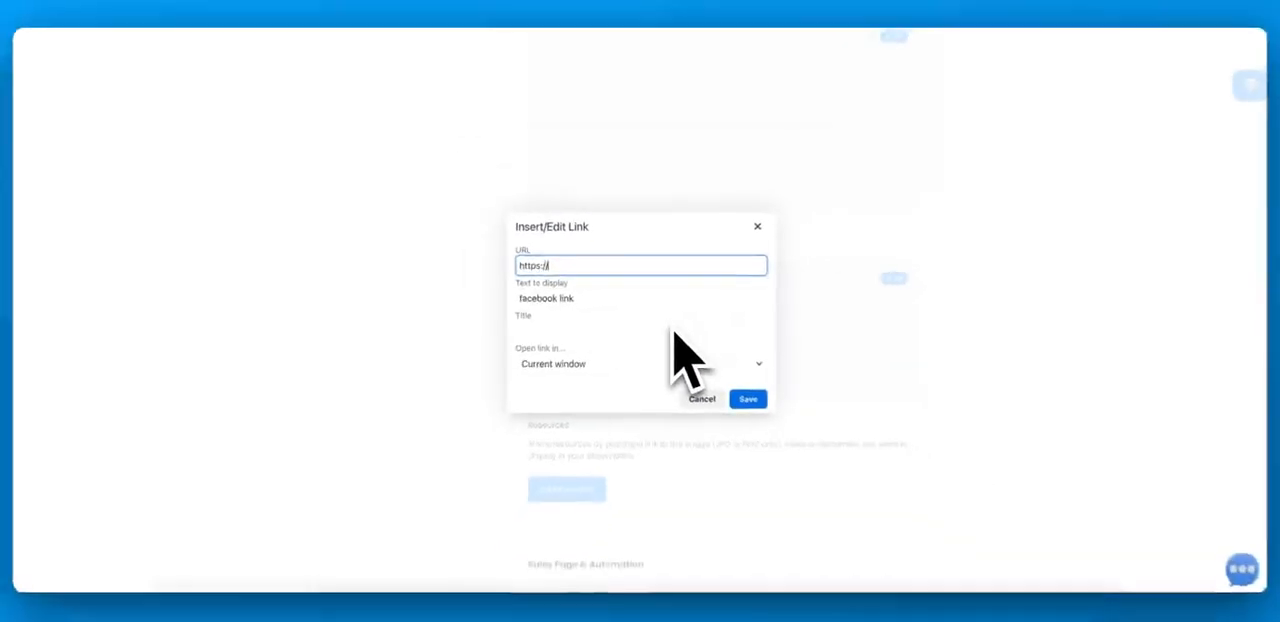
text(cebook.com/groups/superhiros)
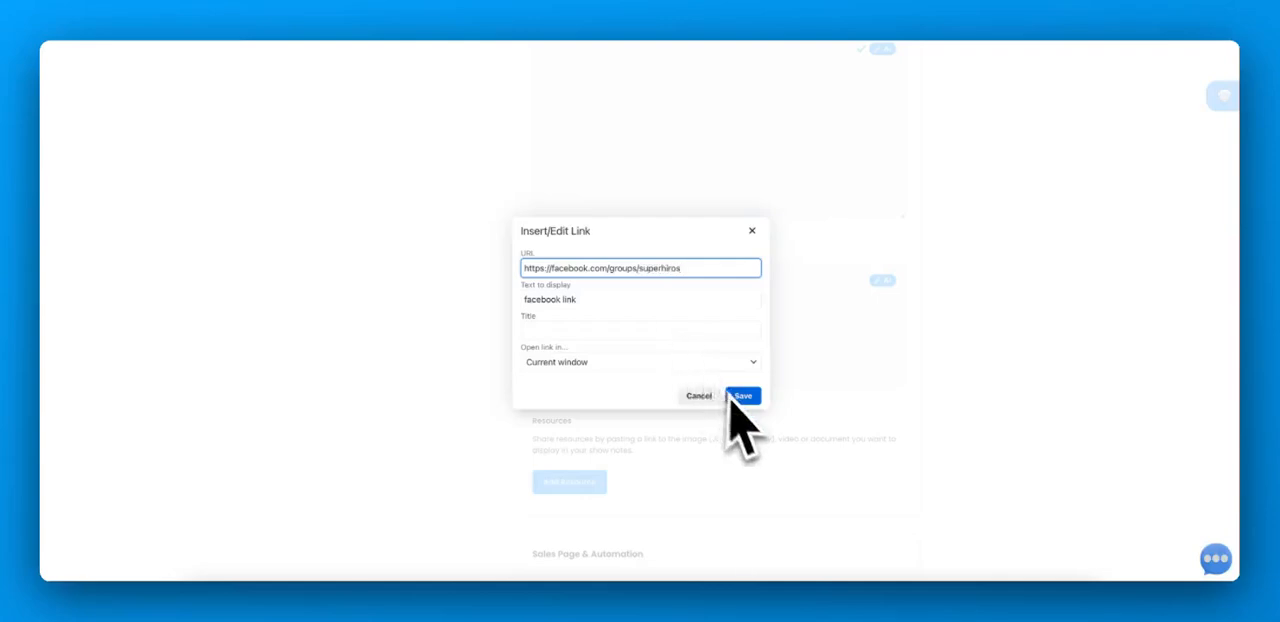
click(740, 396)
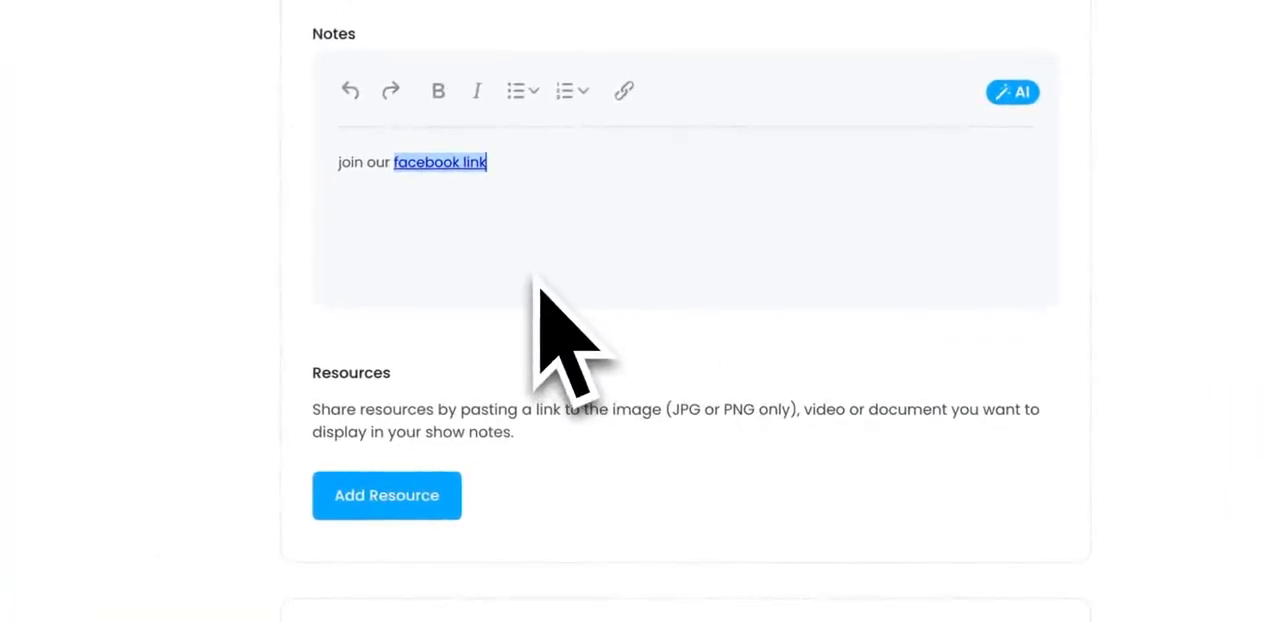
Step: Start a new video resource for the episode with the link name "How to create a show"
scroll(537, 283, down, 2)
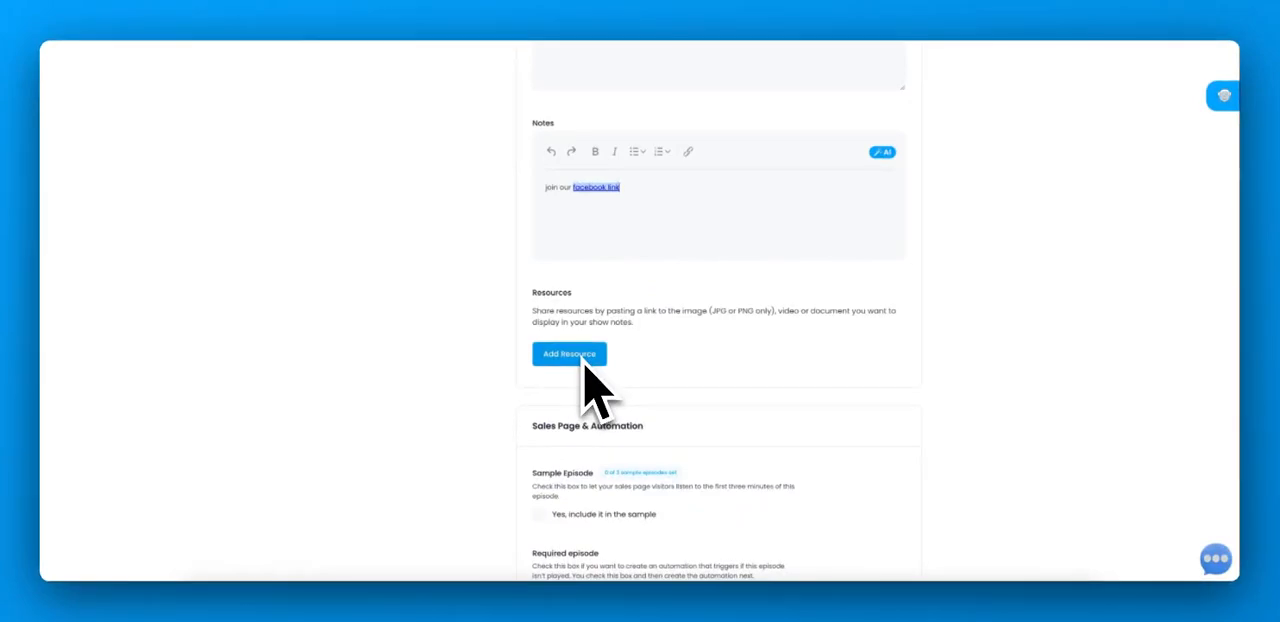
click(582, 363)
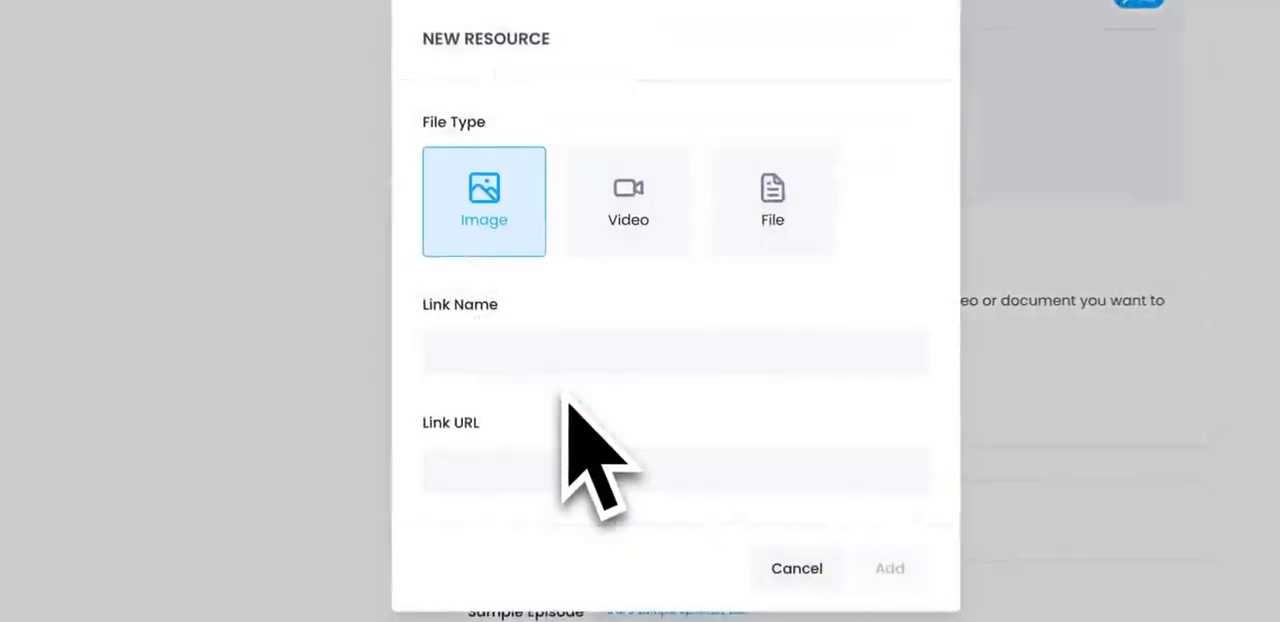
click(623, 240)
click(768, 245)
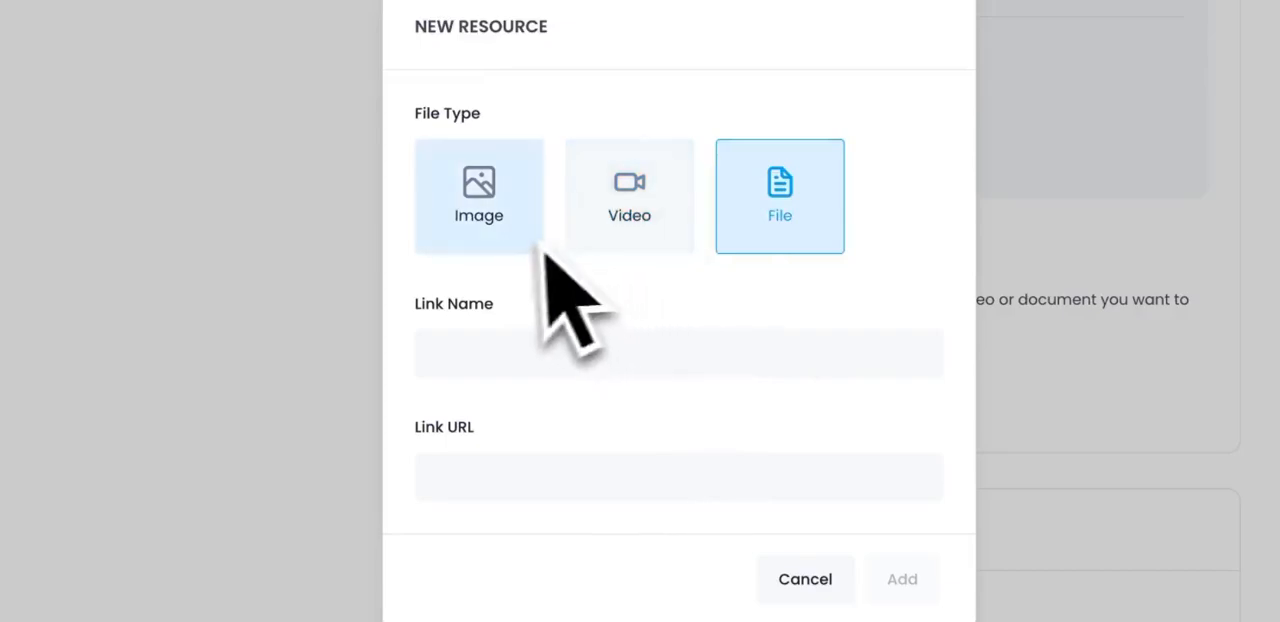
click(530, 245)
click(600, 245)
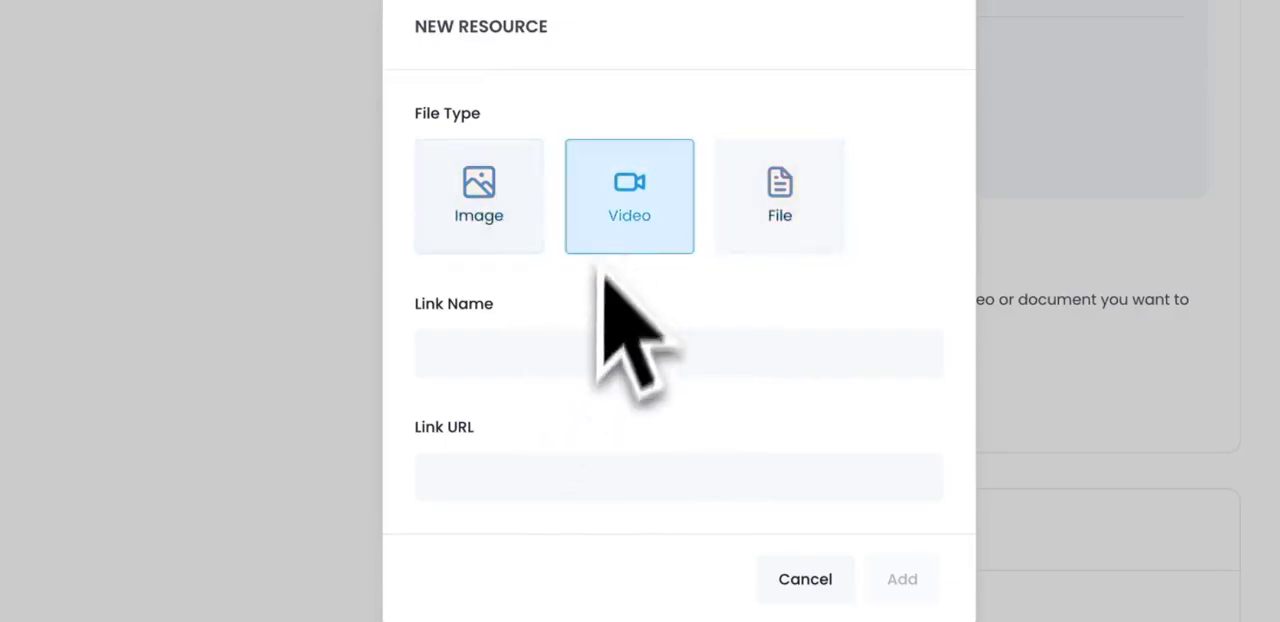
click(582, 370)
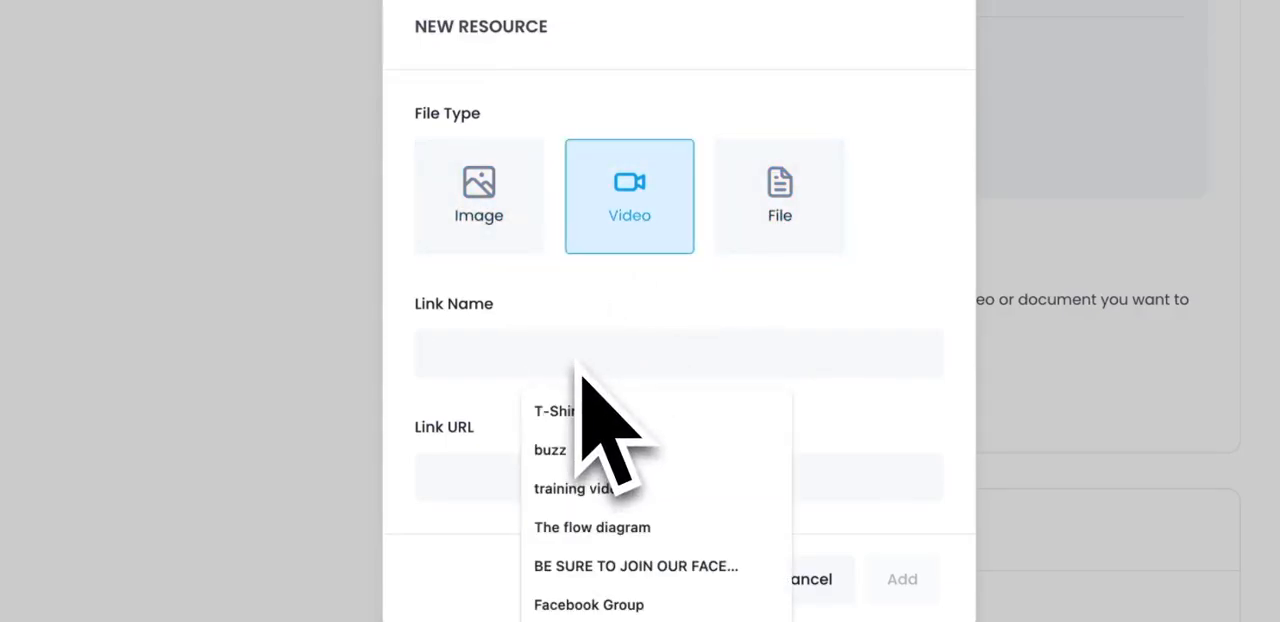
text(How to)
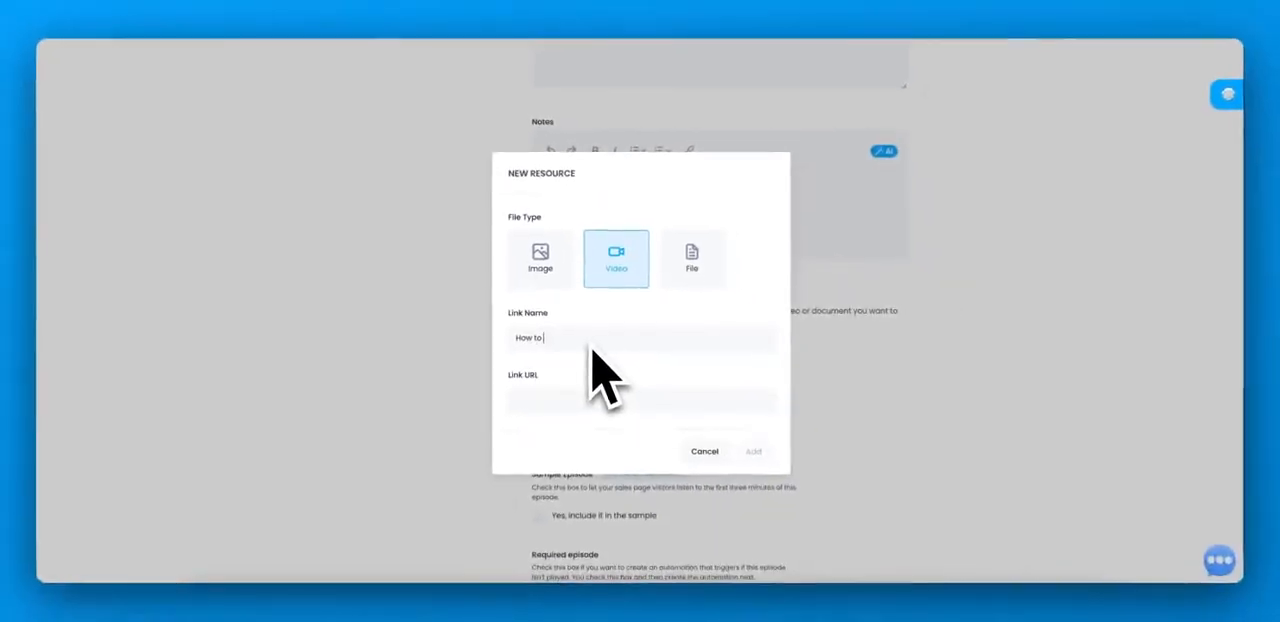
text( create a show)
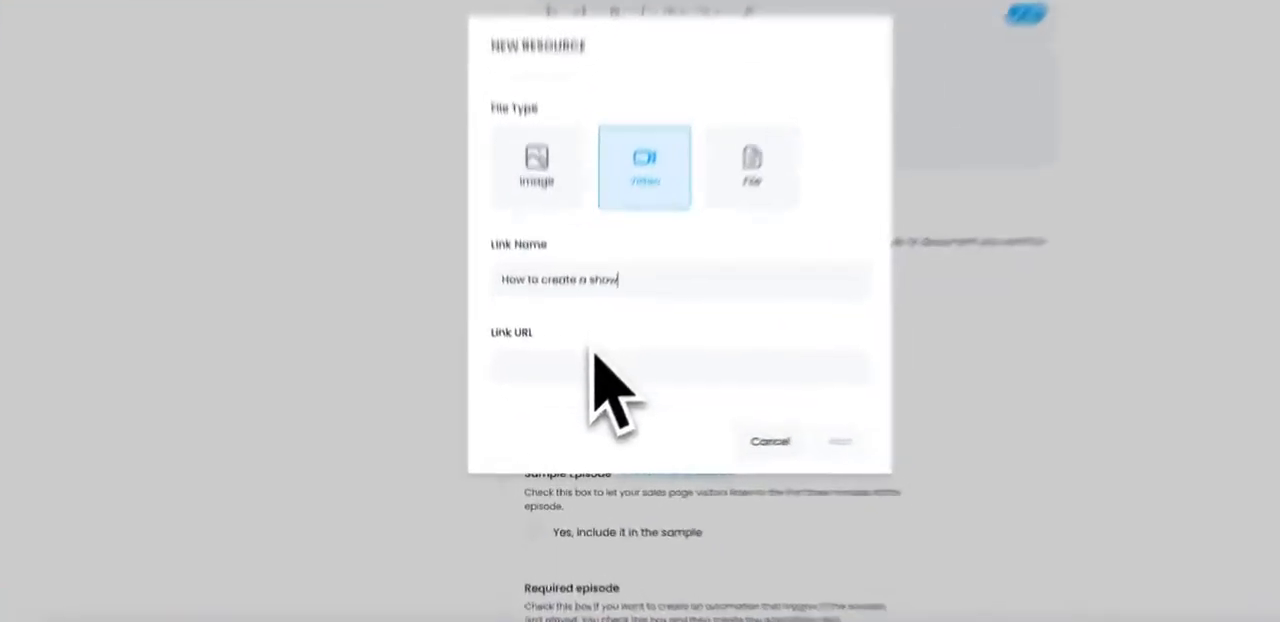
Step: Set the resource's link URL to a previously used YouTube video link and add the resource to the episode
click(588, 398)
key(ctrl+v)
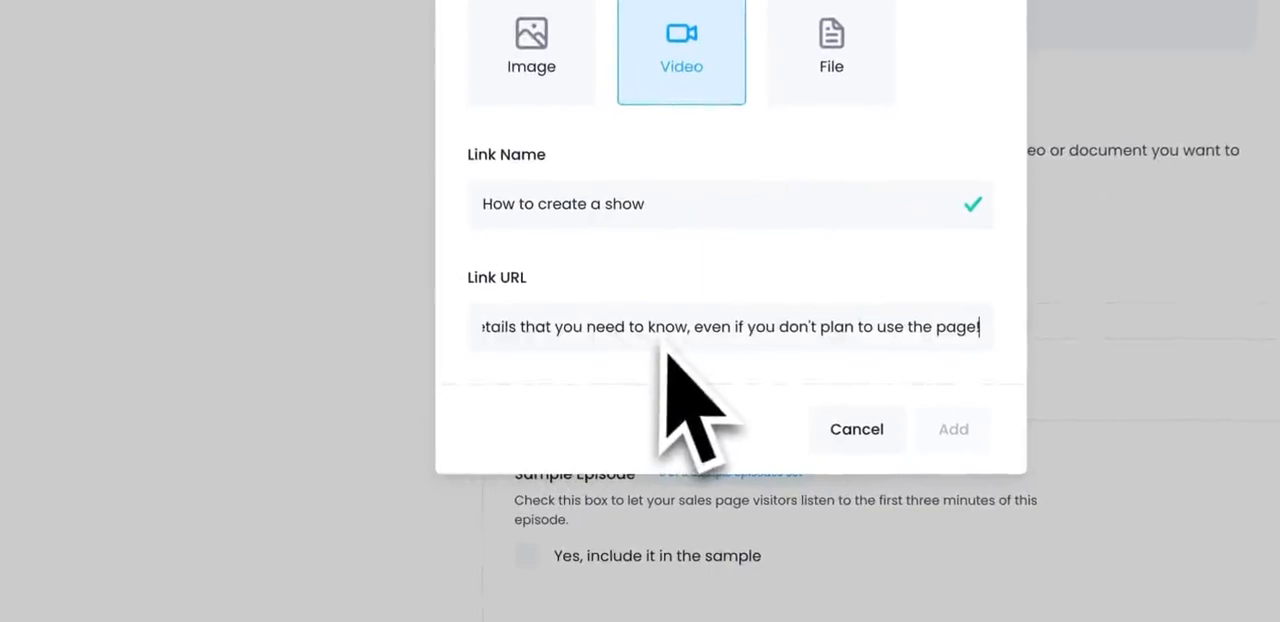
key(ctrl+z)
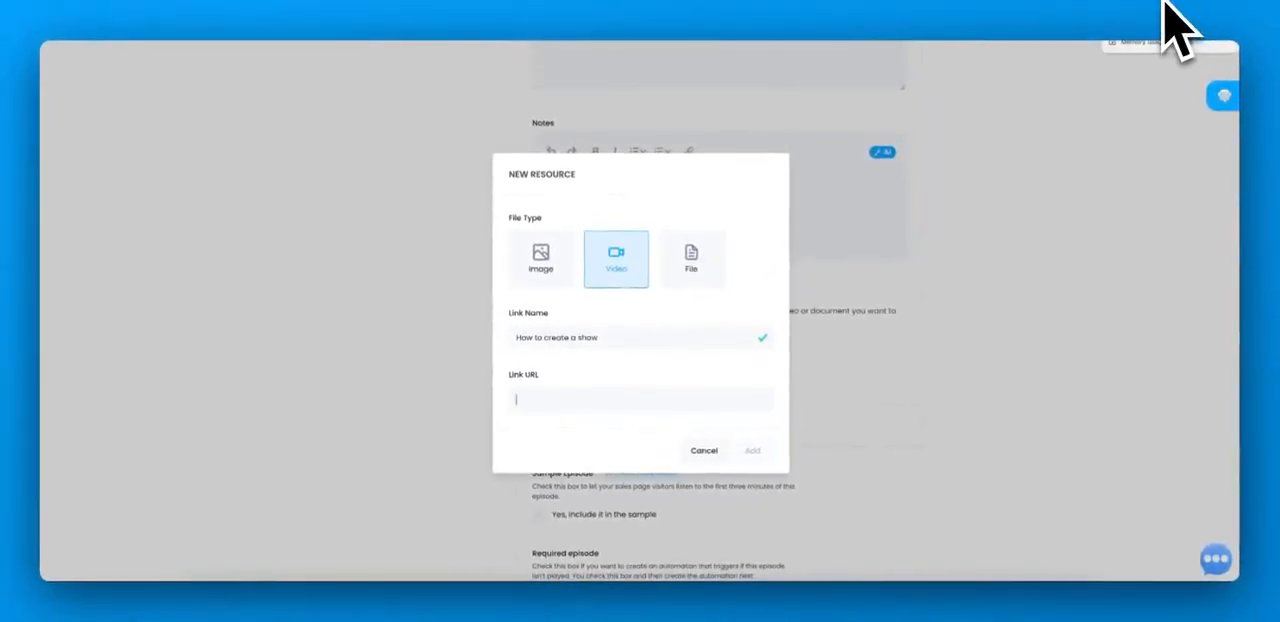
text(htt)
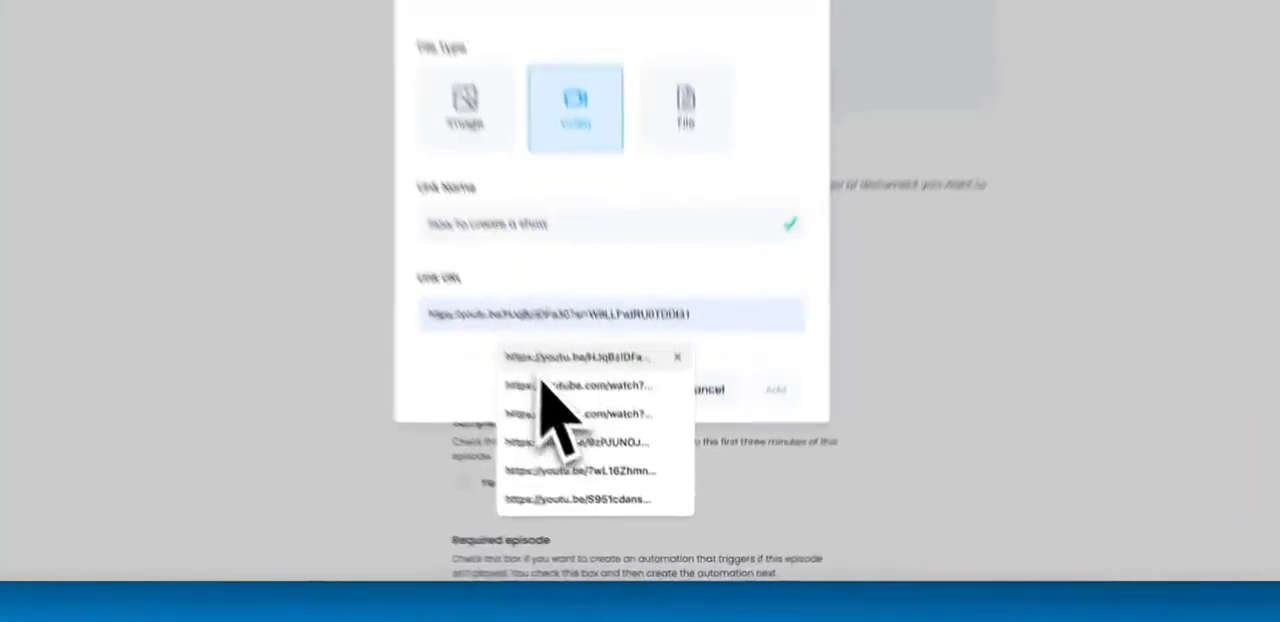
click(600, 432)
click(793, 336)
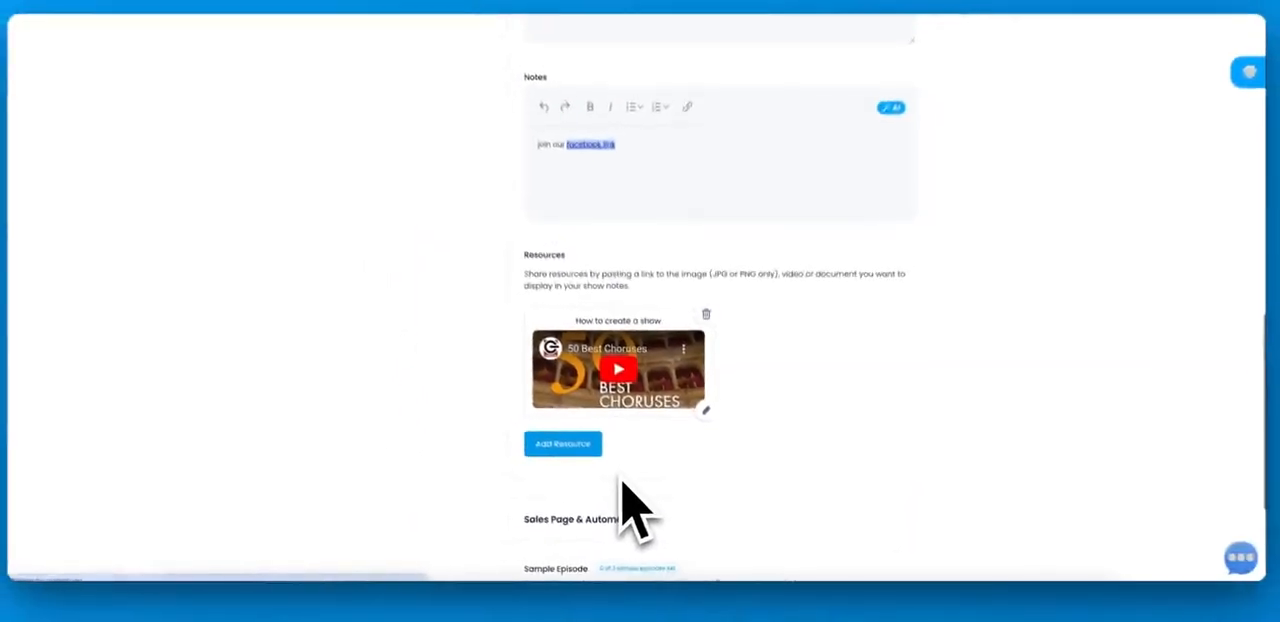
Step: Include the episode in the sales page sample, mark it as required, and save the episode changes
scroll(630, 510, down, 5)
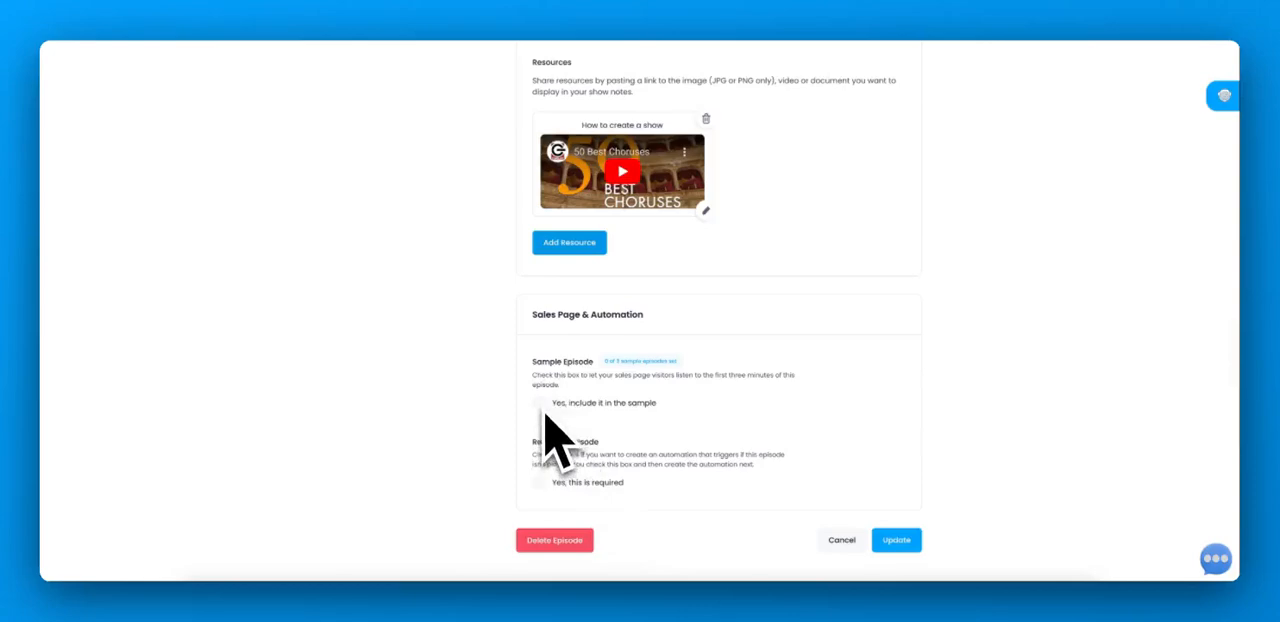
click(540, 403)
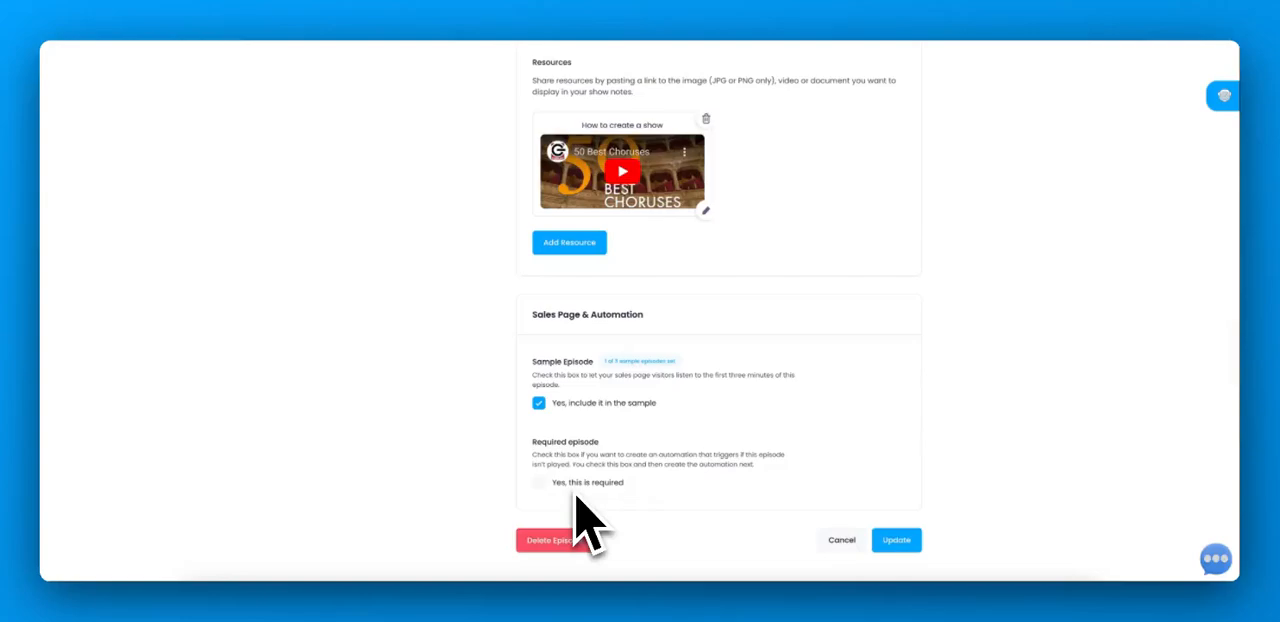
click(540, 484)
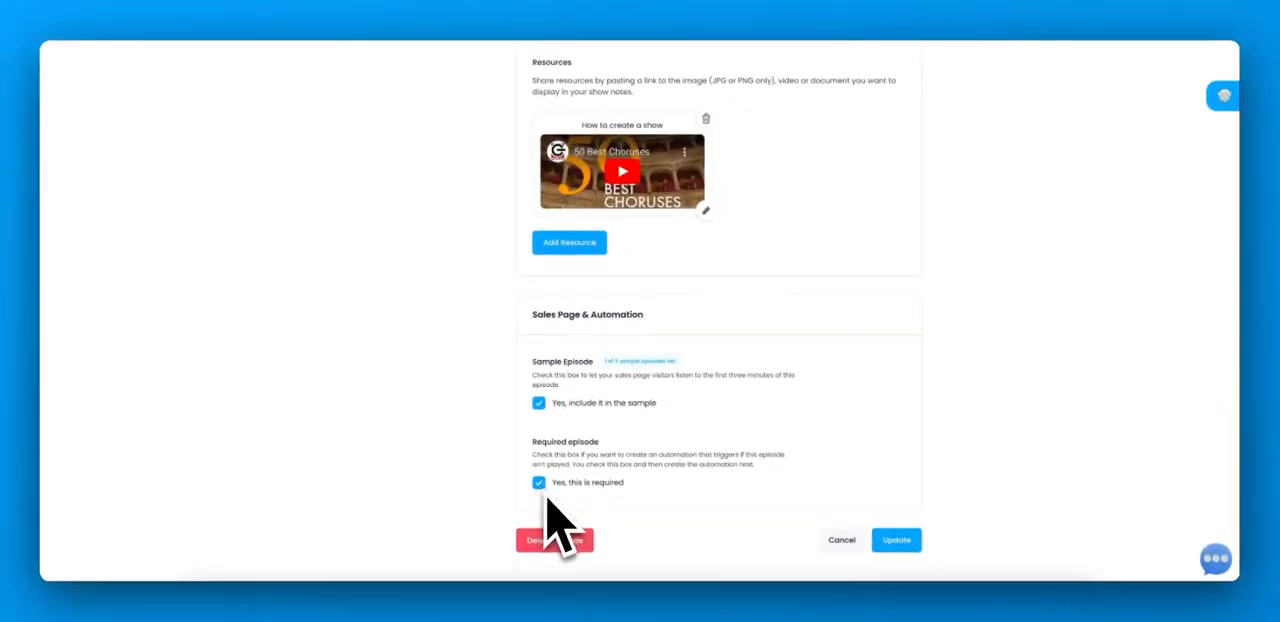
click(896, 540)
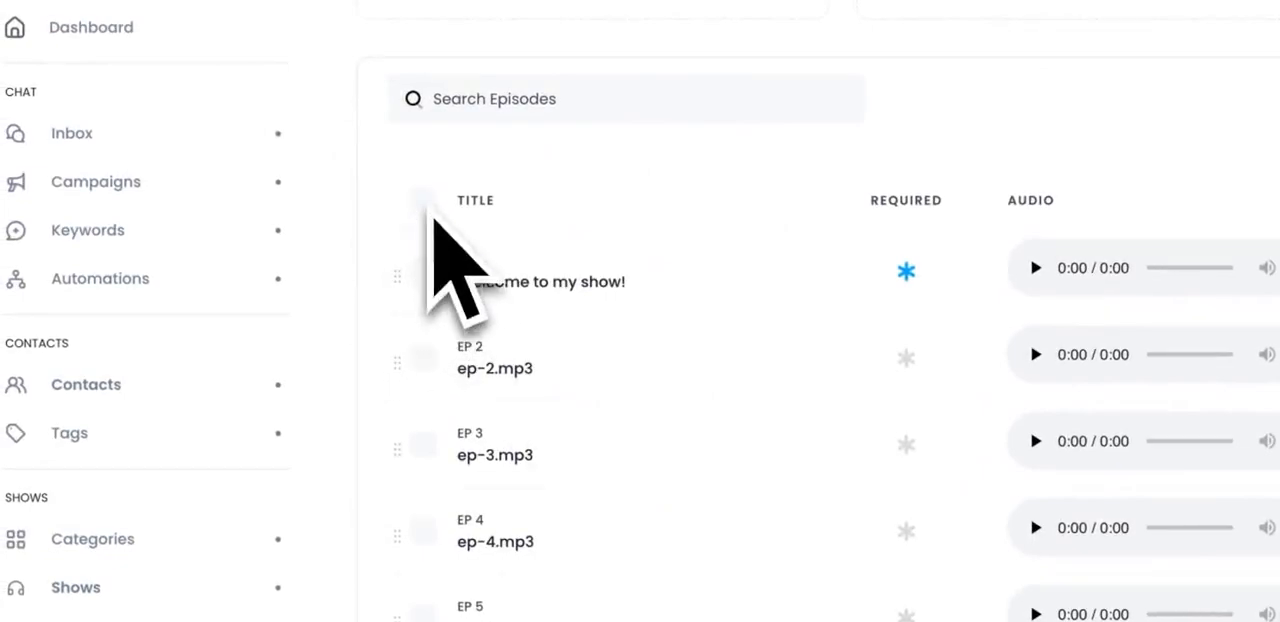
Step: Publish all five episodes of The Ultimate Show
click(1051, 180)
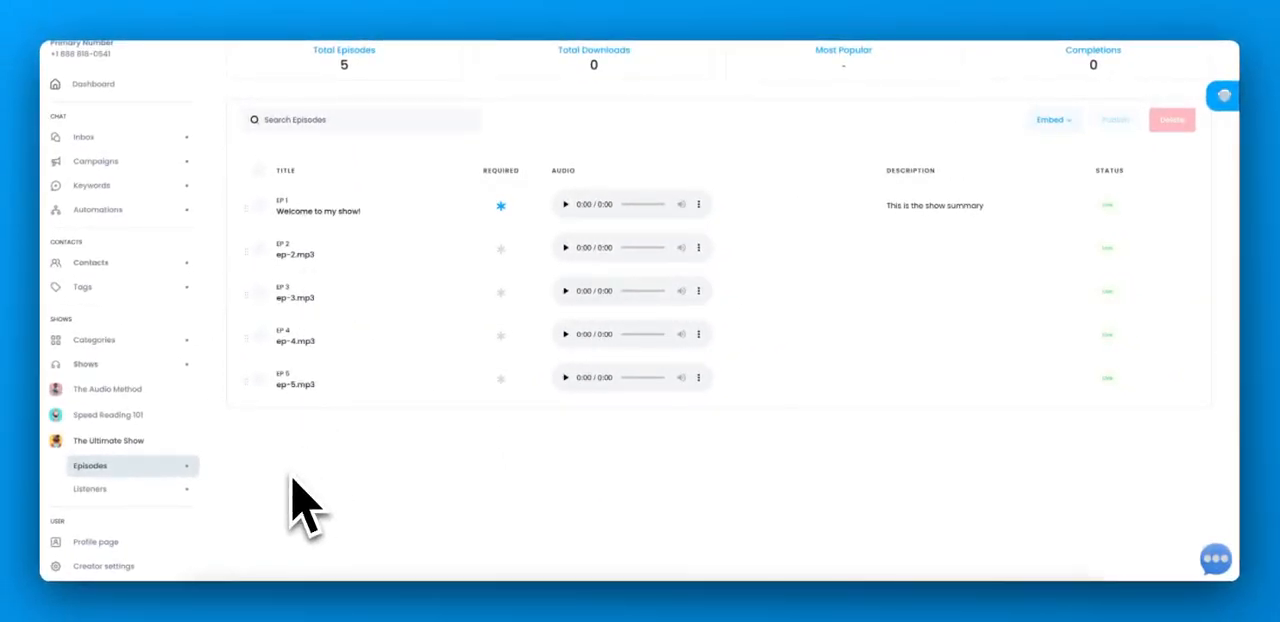
Step: View the YouTube channel import for creating a new show and close it without importing
click(186, 364)
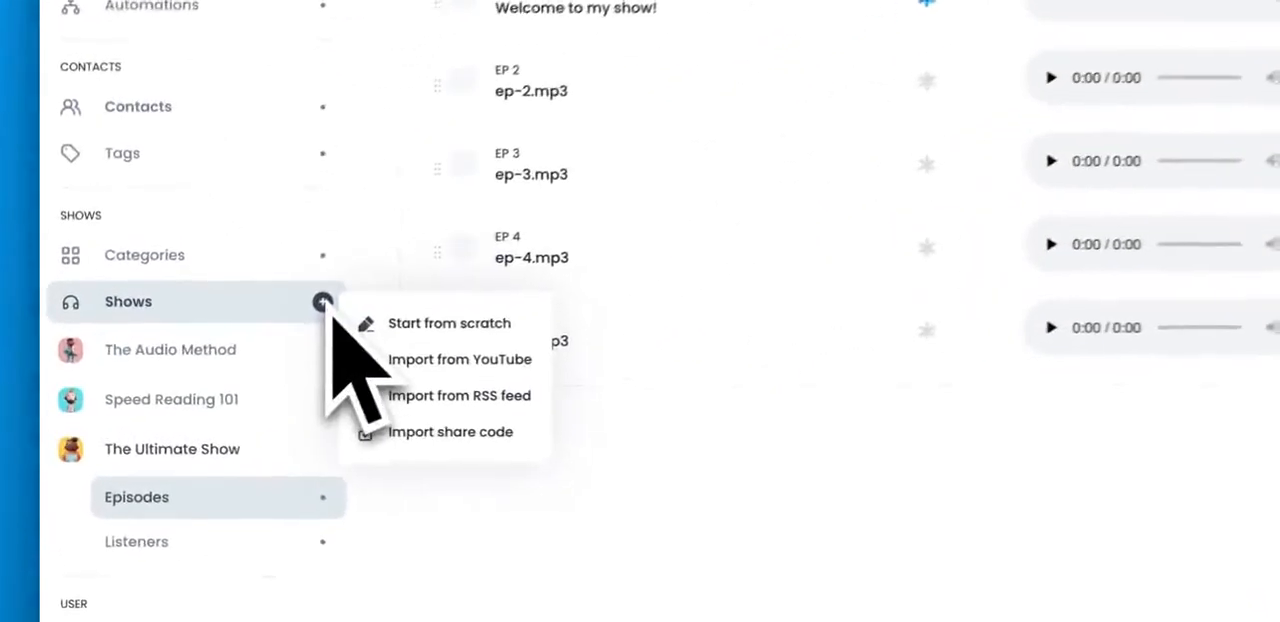
click(432, 358)
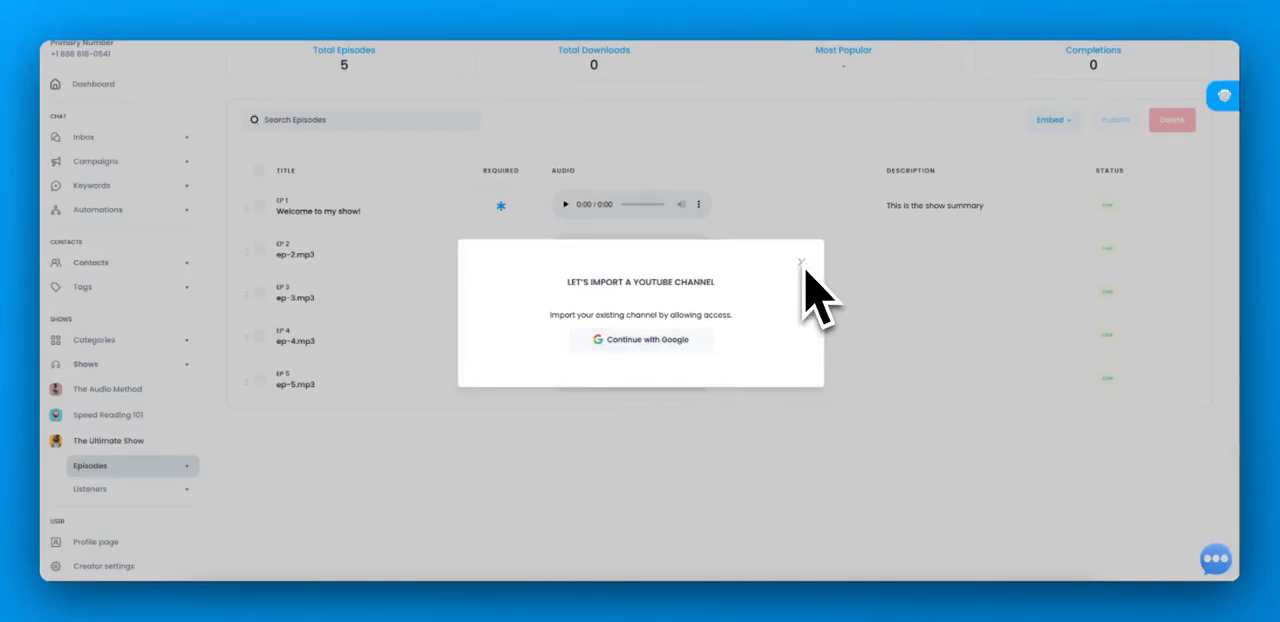
click(801, 263)
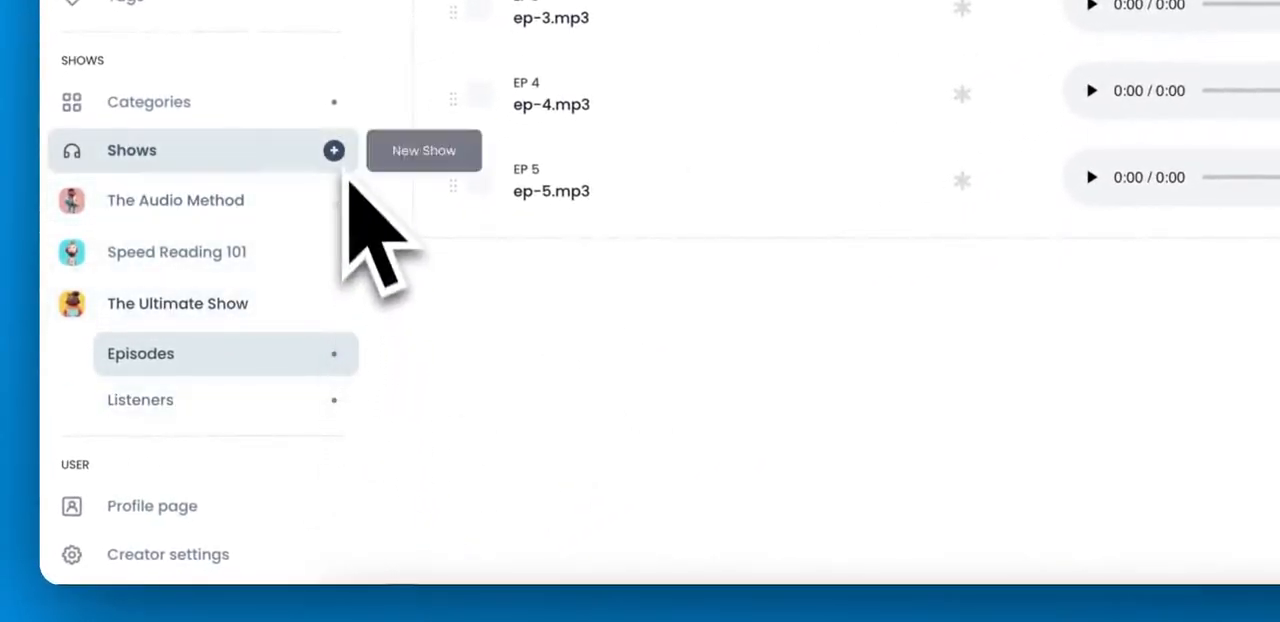
Step: Open the RSS feed import for a new show and search Apple Podcasts for "Radical"
click(333, 150)
click(455, 260)
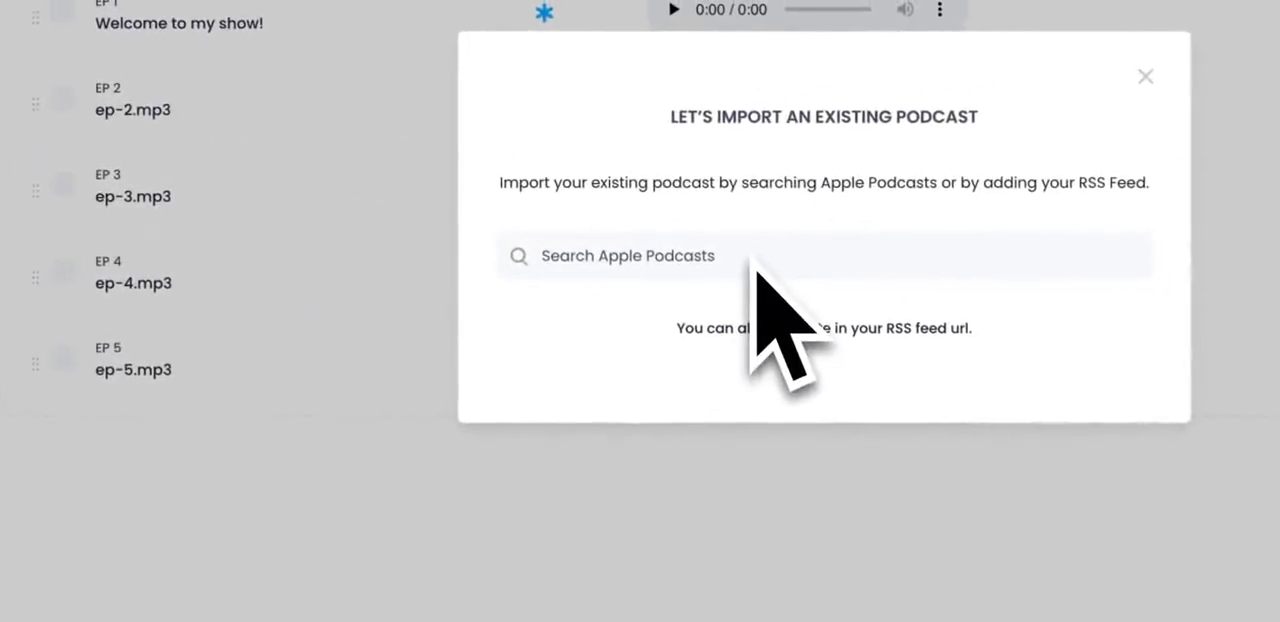
text(Radical)
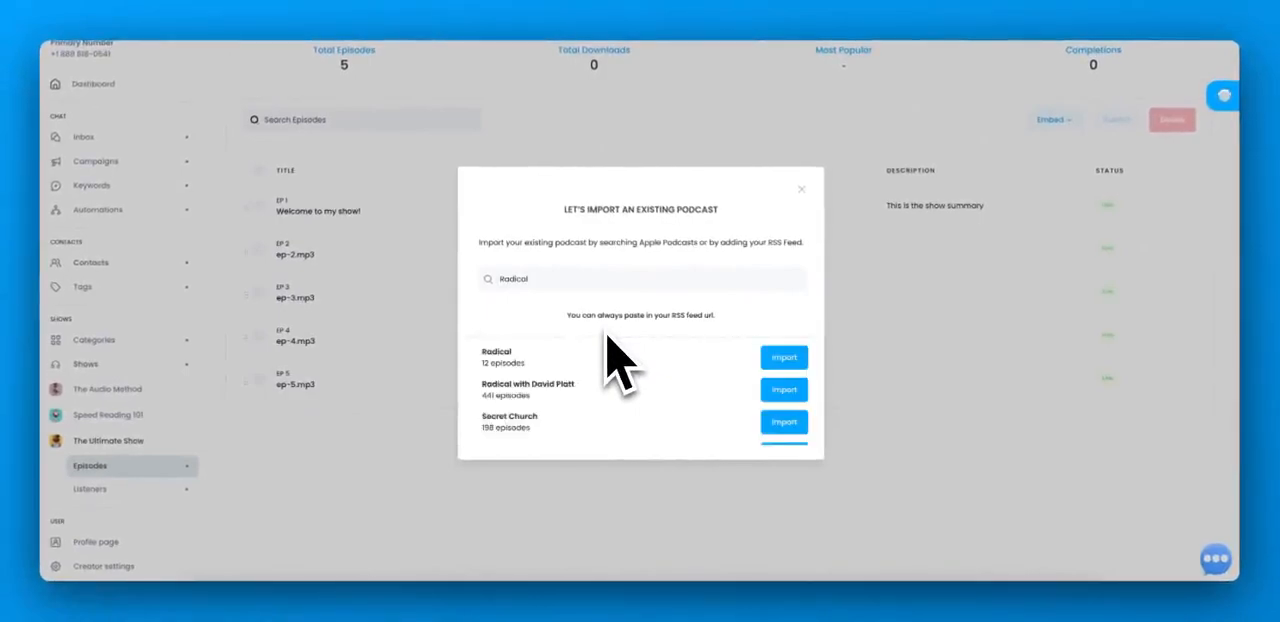
text( Shift)
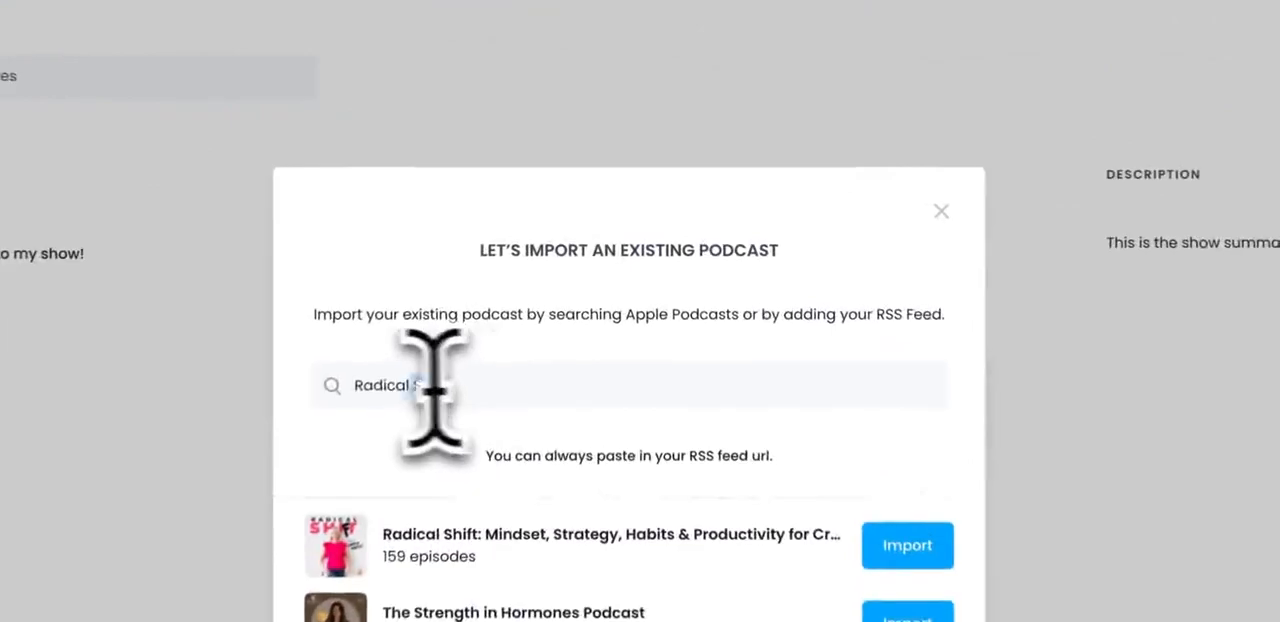
Step: Refine the Apple Podcasts search to "Radical Shift" and close the podcast import without importing a show
drag(539, 279, 498, 279)
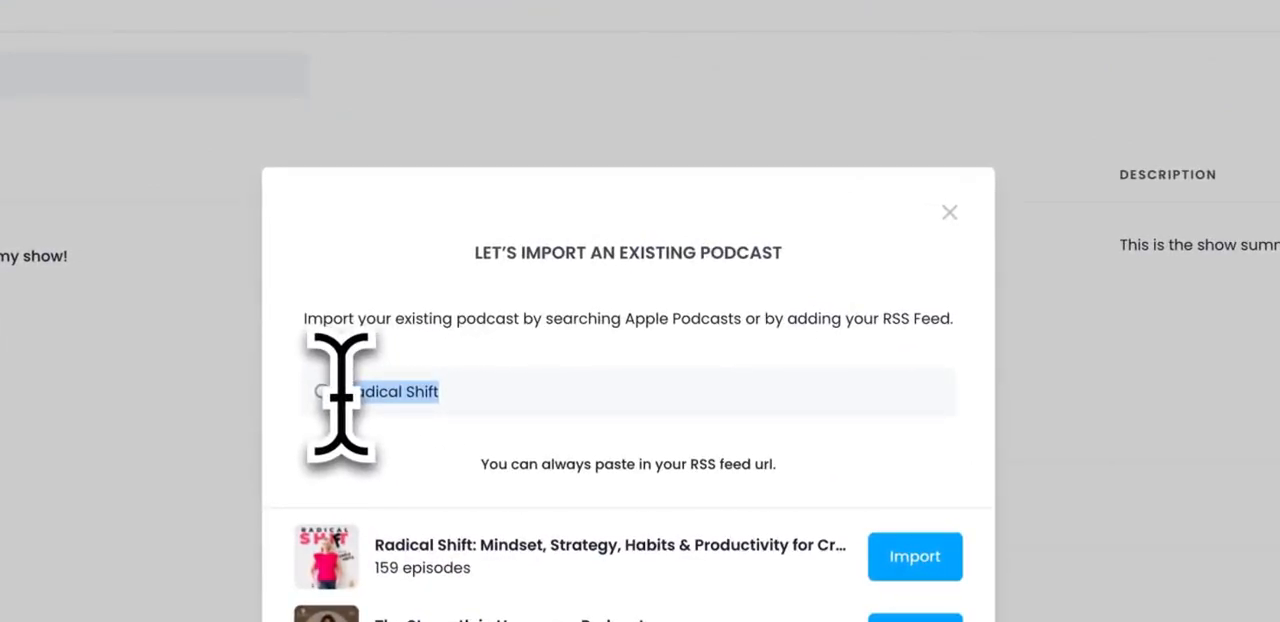
click(954, 217)
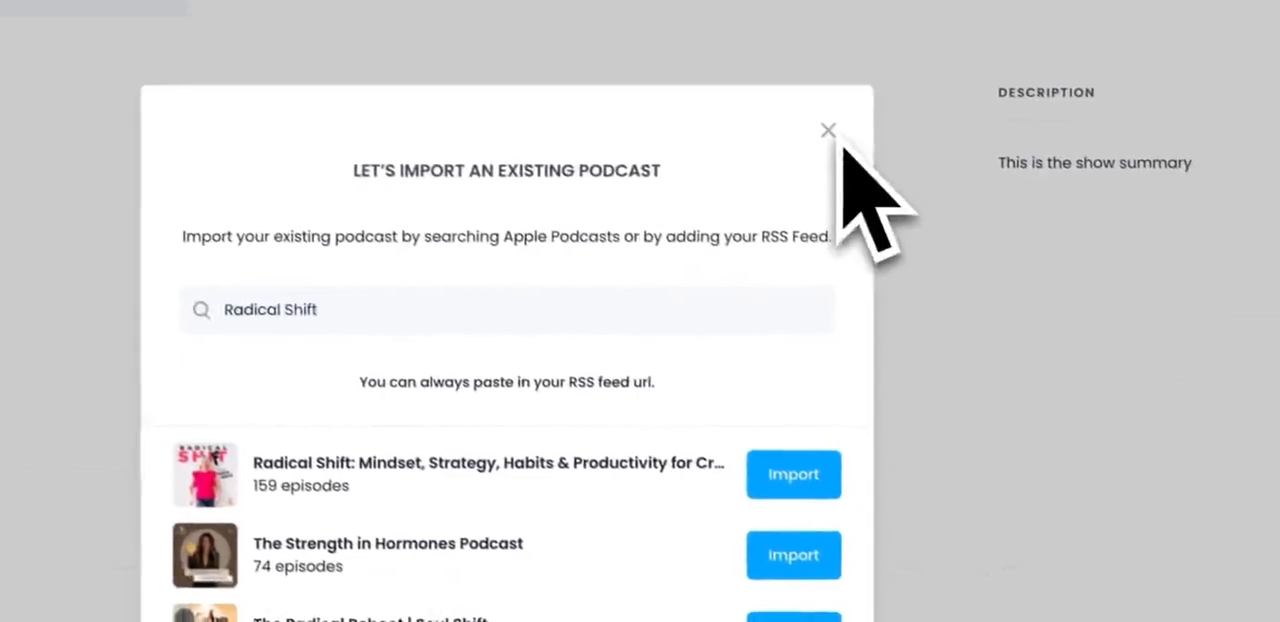
click(828, 131)
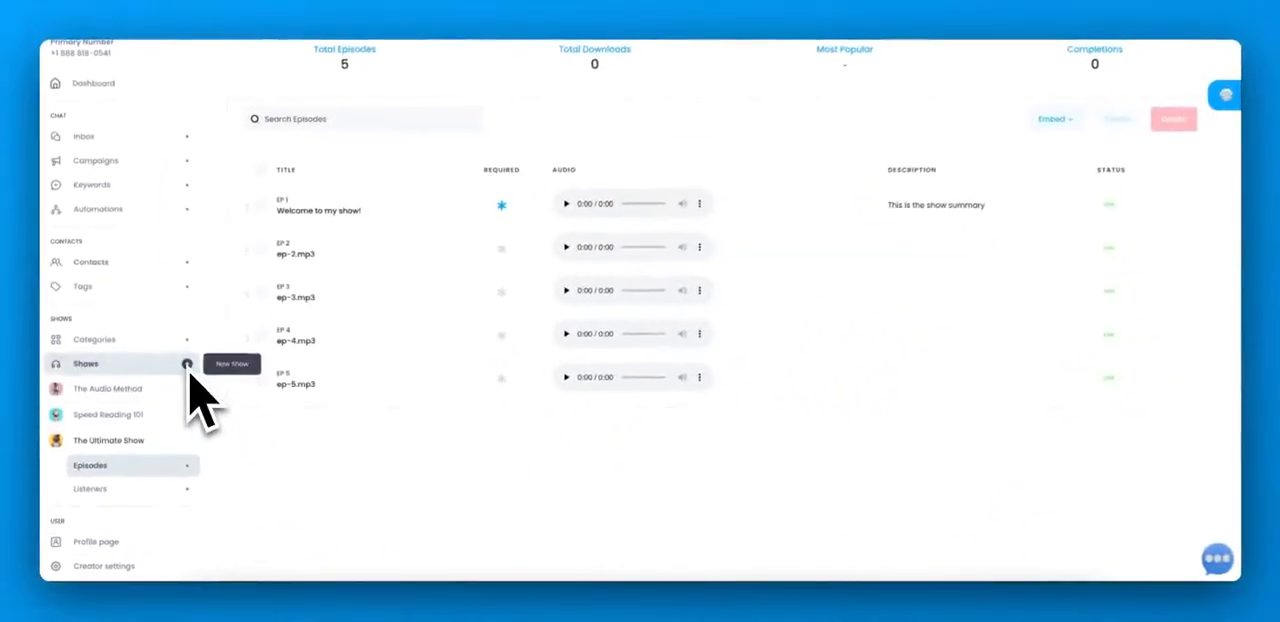
Step: Generate a share code for The Ultimate Show with the name "Test" and the code DEMO, and save it
click(187, 364)
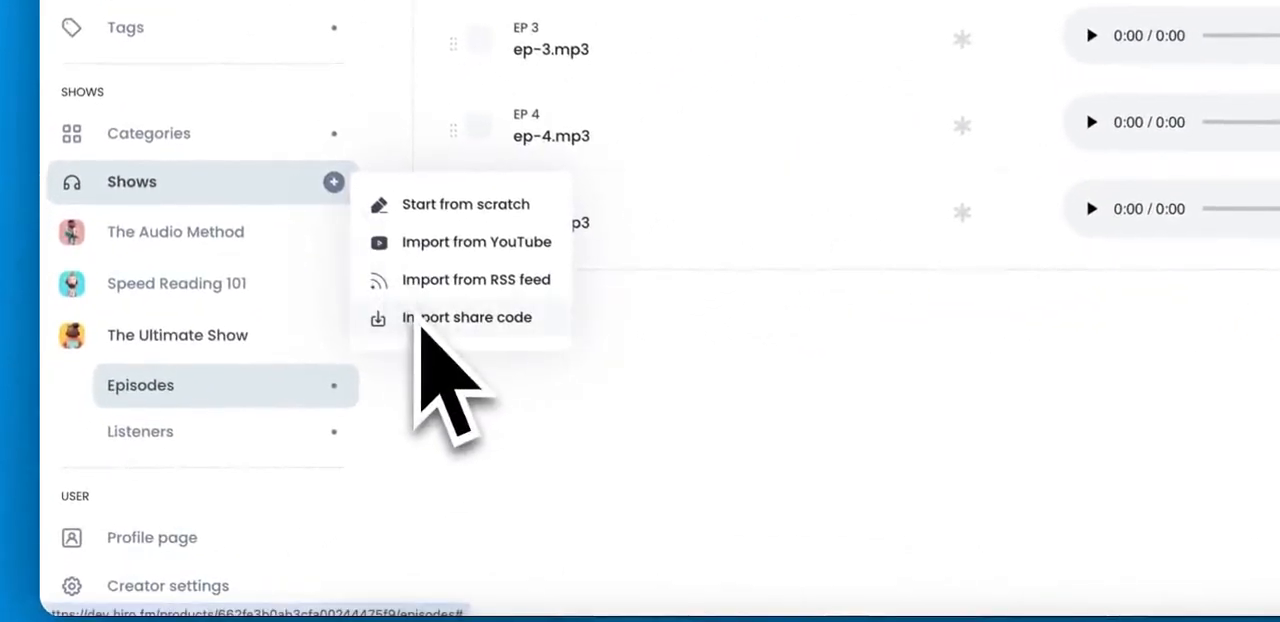
click(228, 348)
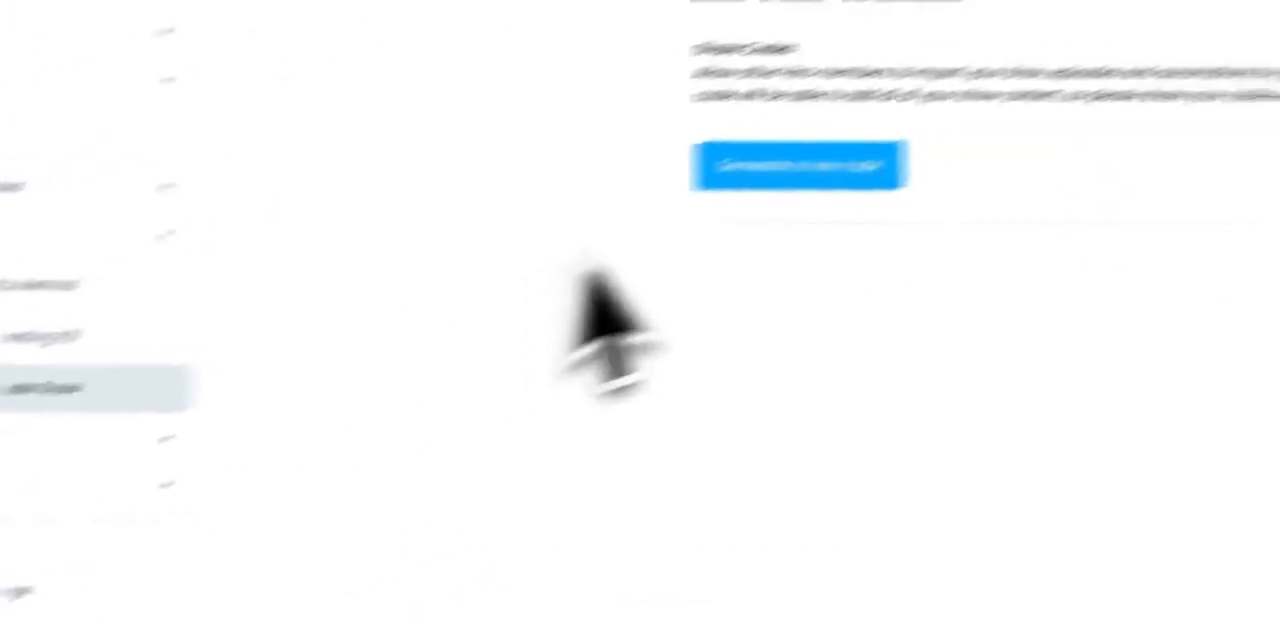
click(750, 177)
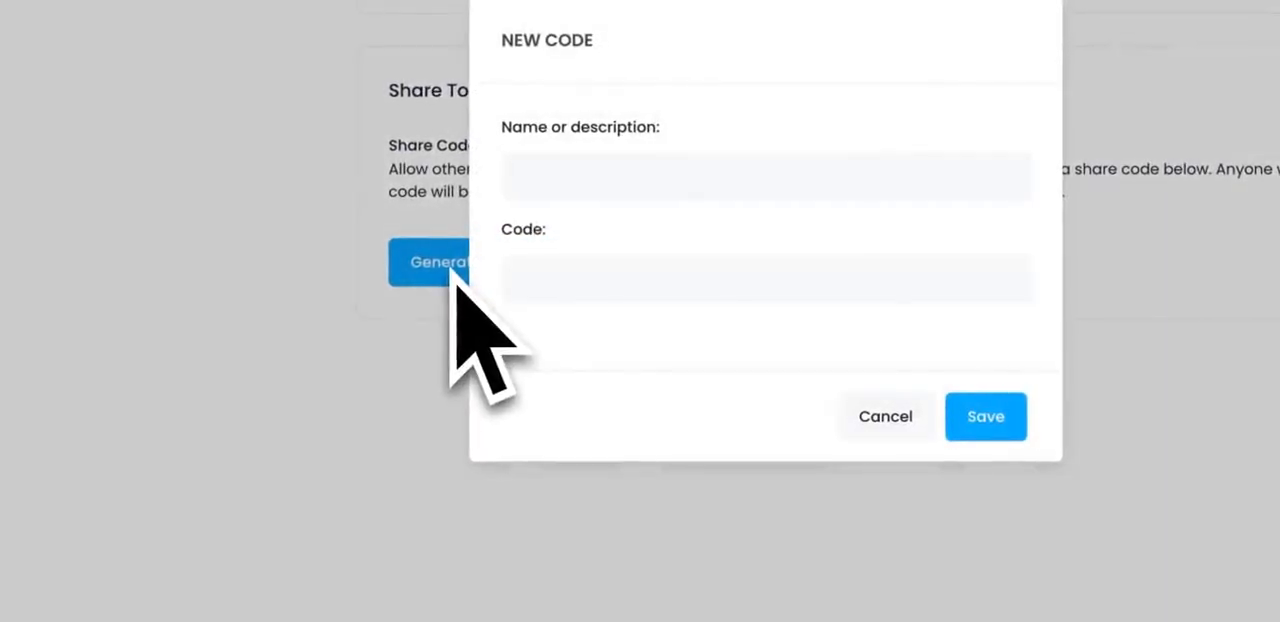
click(575, 176)
text(Tes)
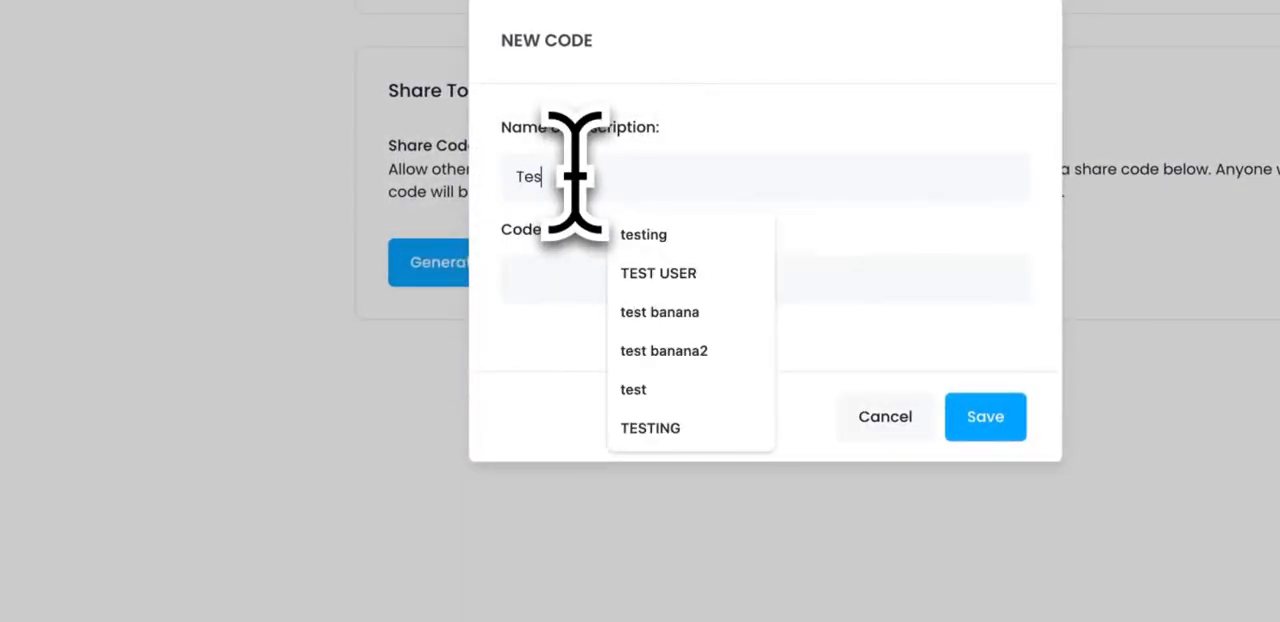
text(t)
click(530, 296)
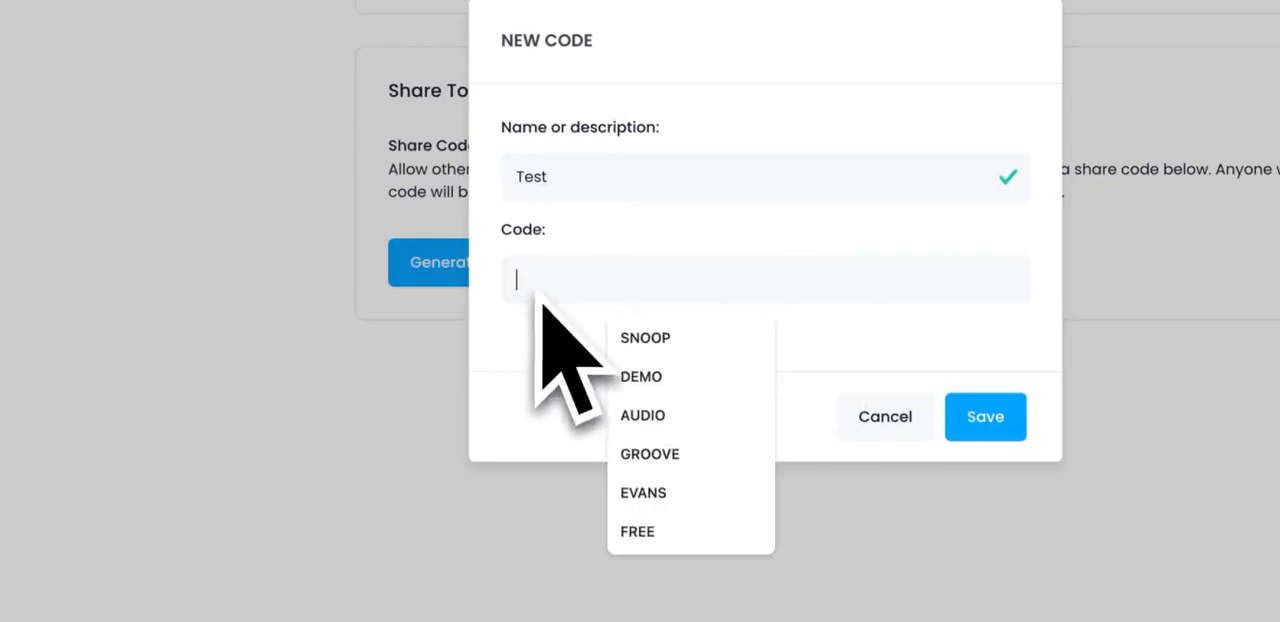
click(632, 376)
click(985, 418)
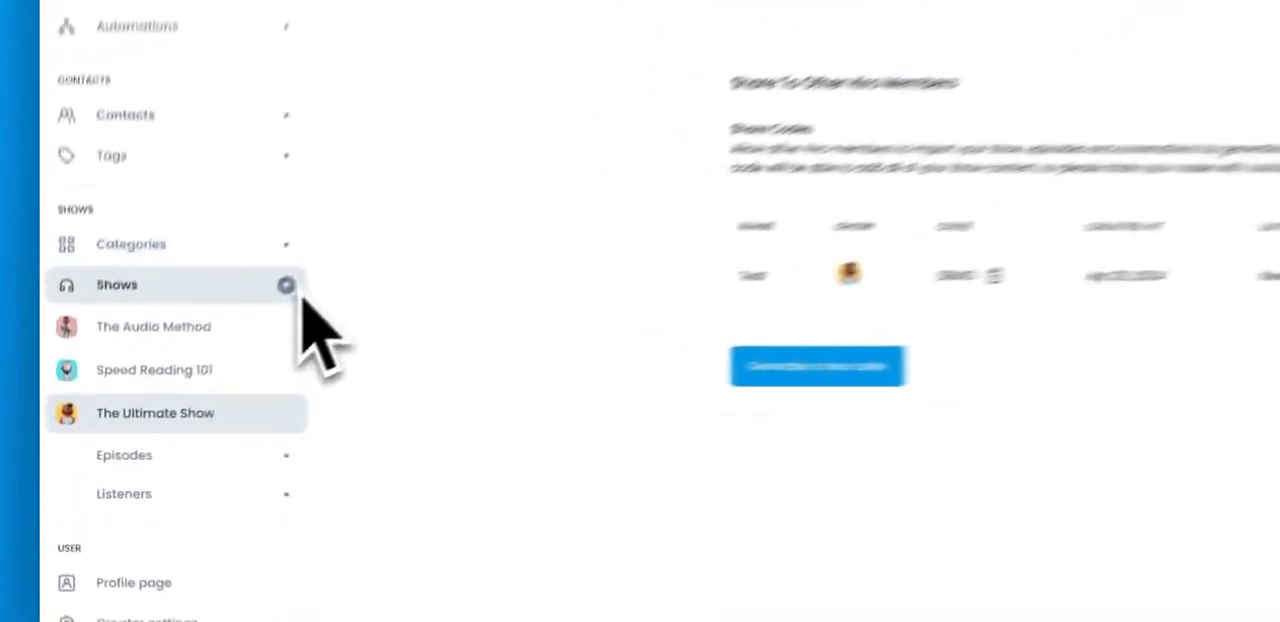
Step: View the share code import for adding a shared show and close it without entering a code
click(286, 285)
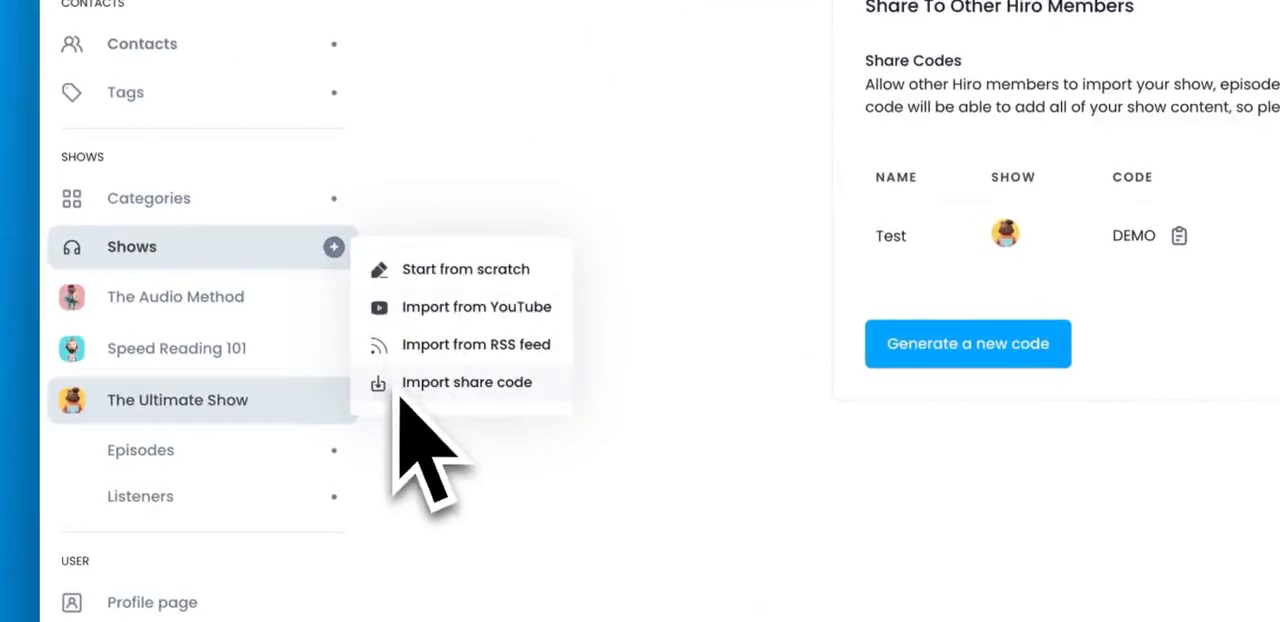
click(440, 382)
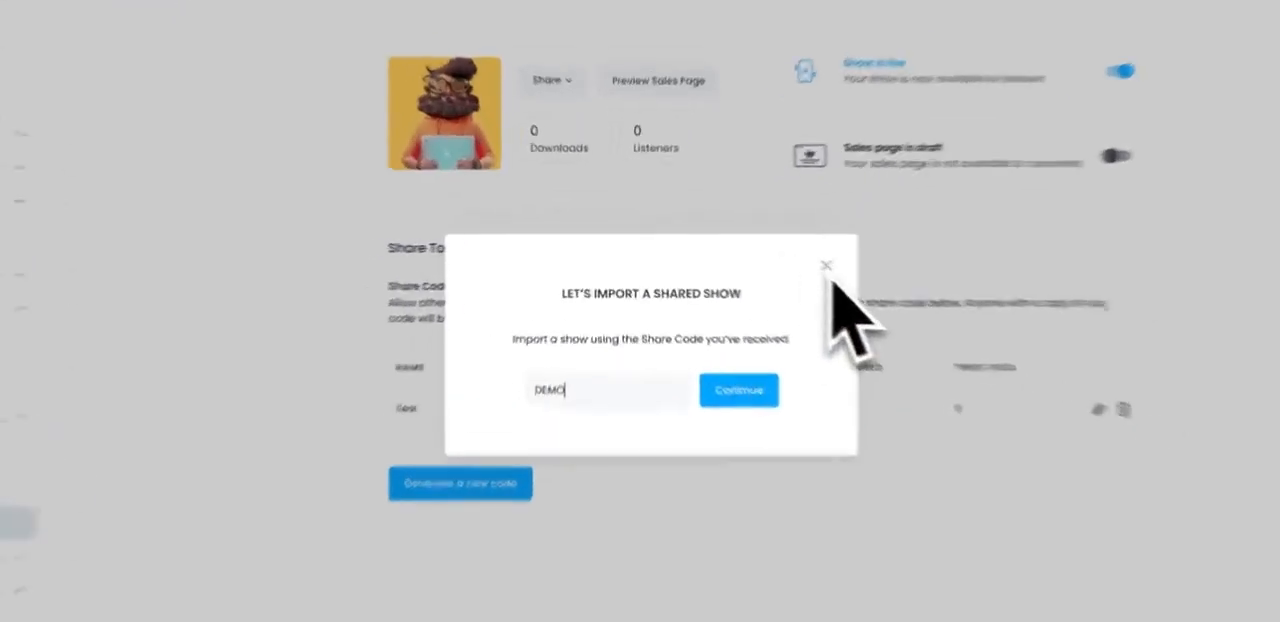
click(767, 256)
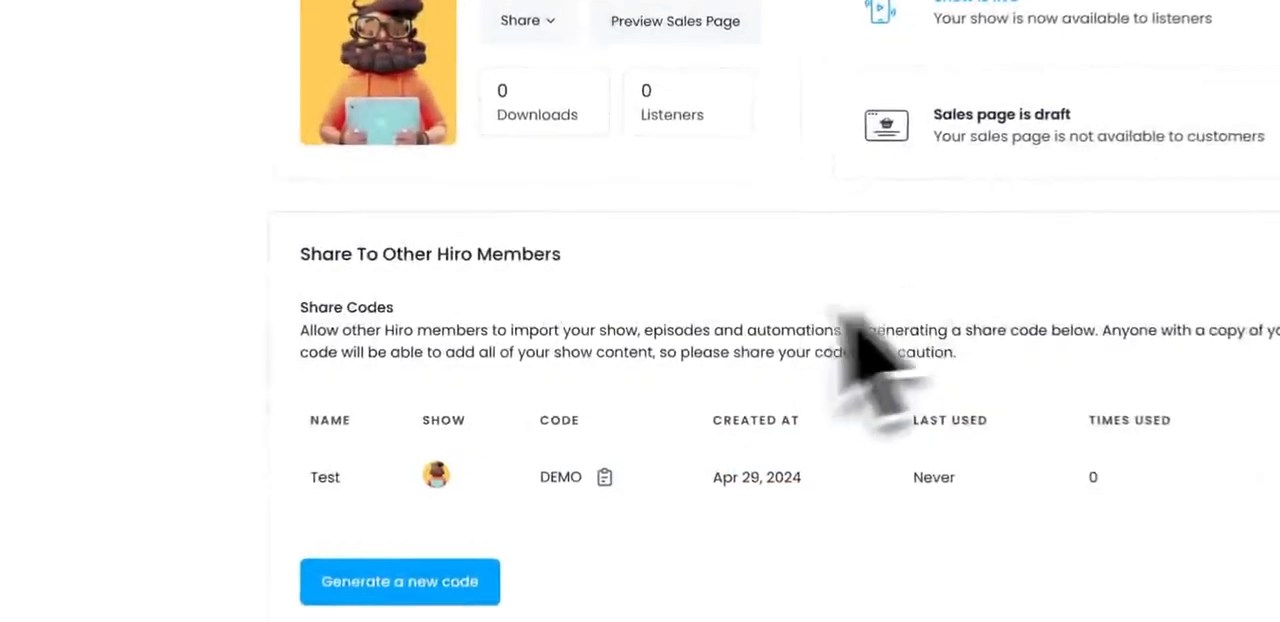